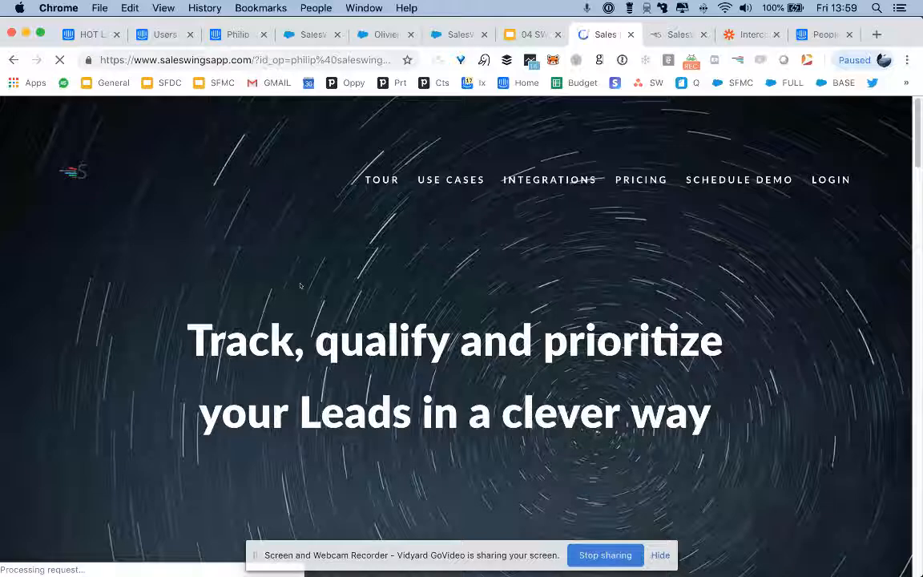
Browse the SalesWings home page down to the overview video and start playing it.
scroll(300, 286, down, 5)
scroll(300, 286, down, 10)
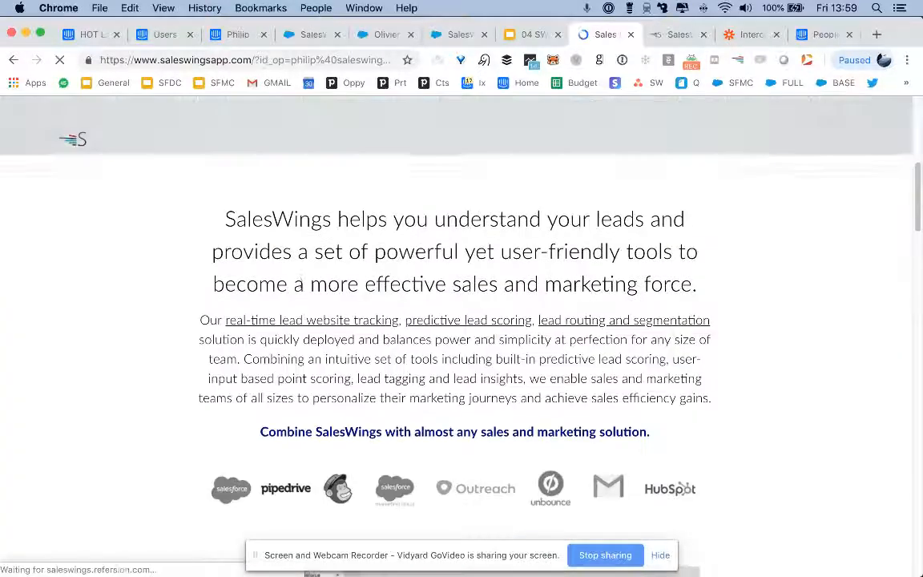
scroll(301, 287, down, 10)
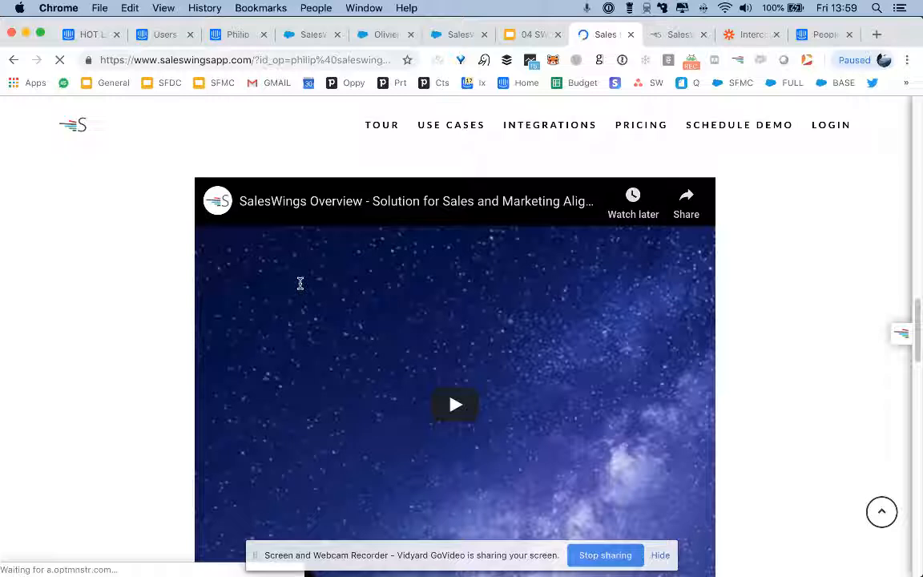
scroll(453, 340, down, 2)
click(662, 555)
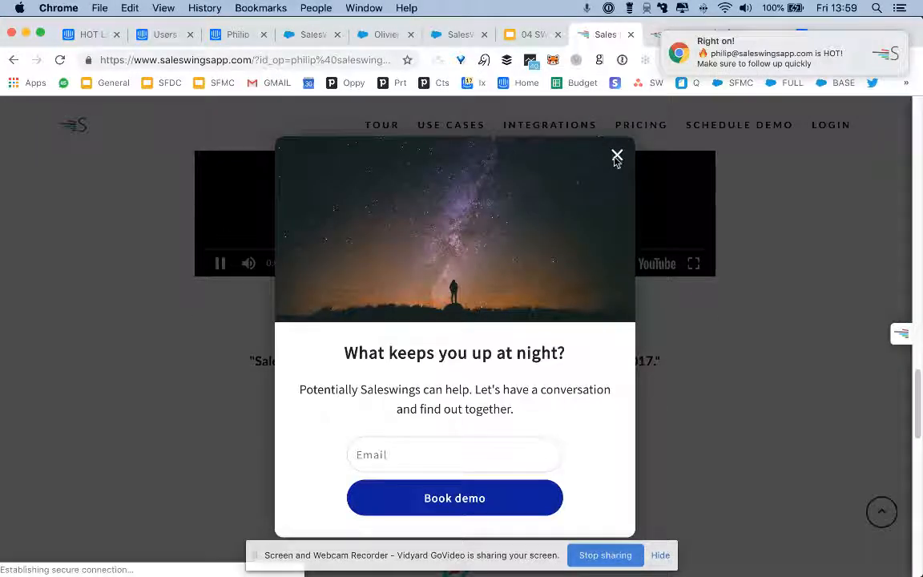
Dismiss the hot-lead notification and pause the overview video.
mouse_move(753, 55)
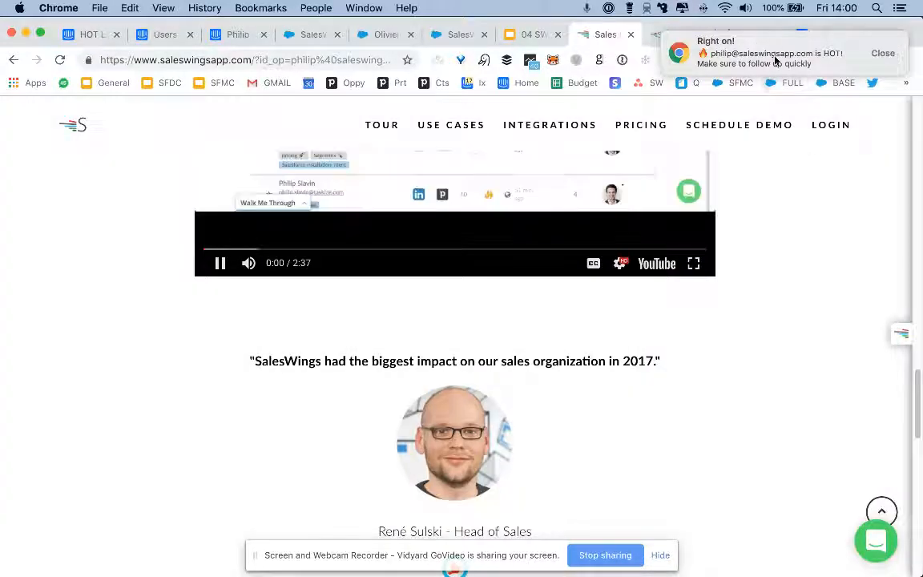
click(882, 55)
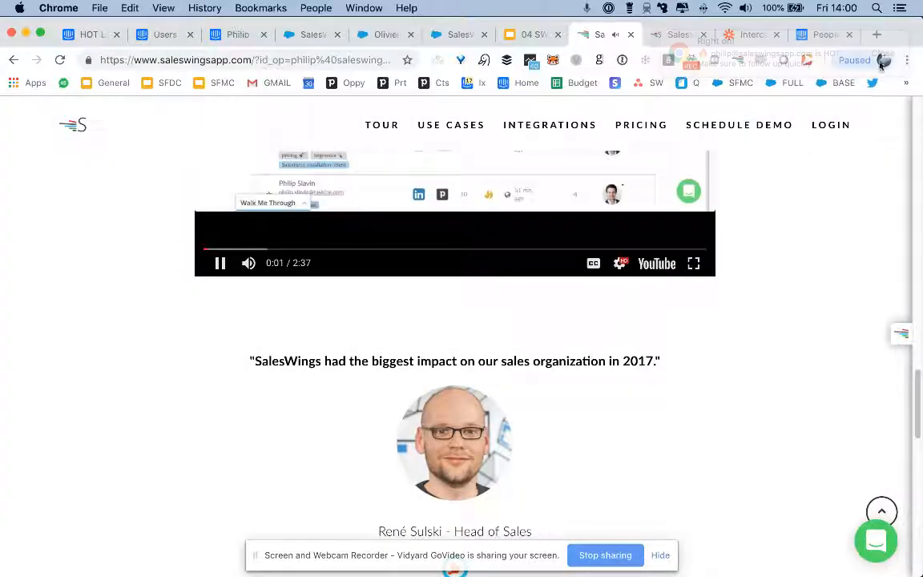
click(220, 264)
Open the Inbound lead prioritization use-case page of the website and look over its introduction.
scroll(220, 272, up, 8)
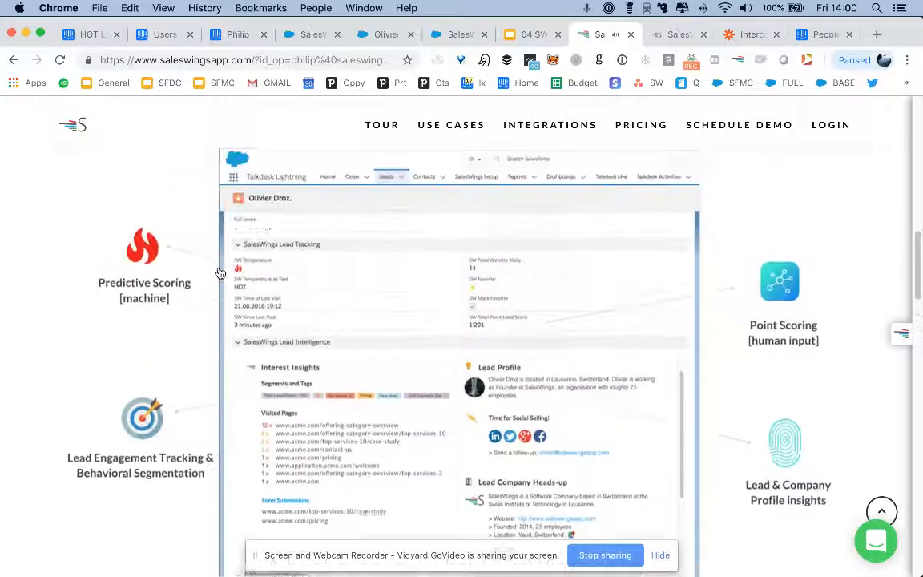
scroll(219, 273, up, 3)
mouse_move(448, 124)
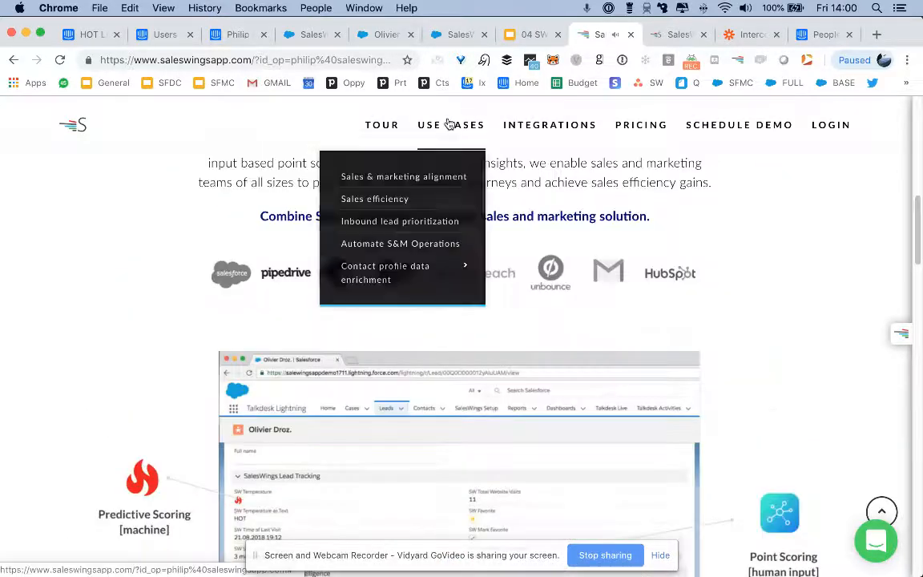
click(420, 223)
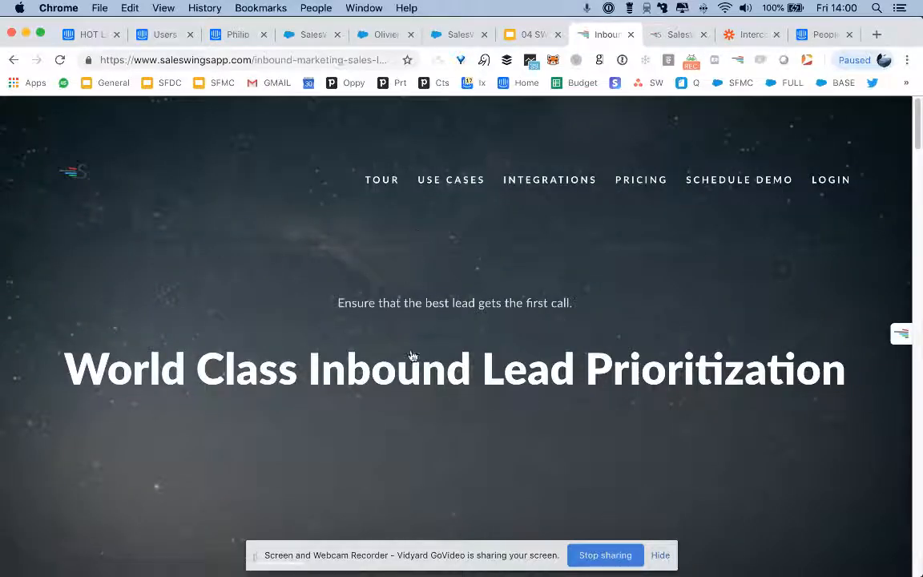
scroll(412, 356, down, 5)
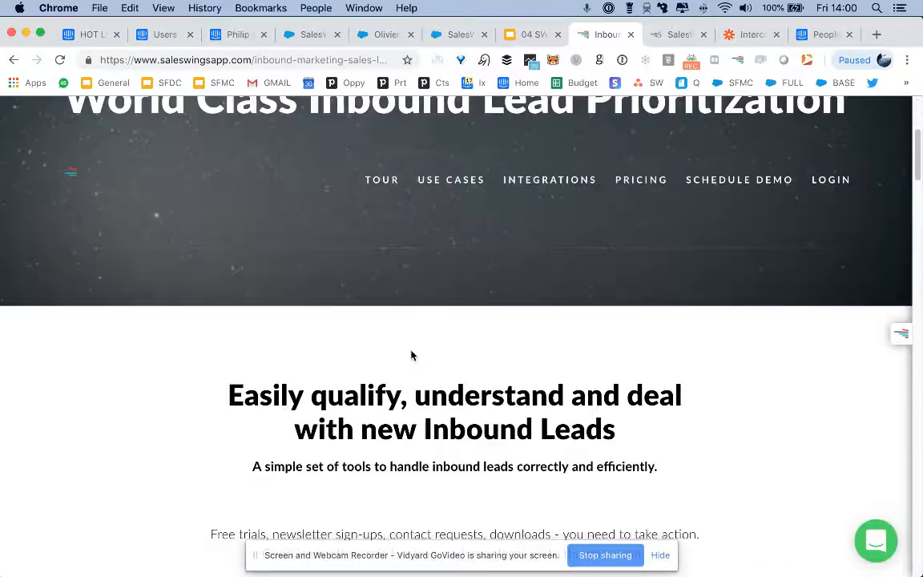
Visit the website's Pricing page.
scroll(142, 494, up, 4)
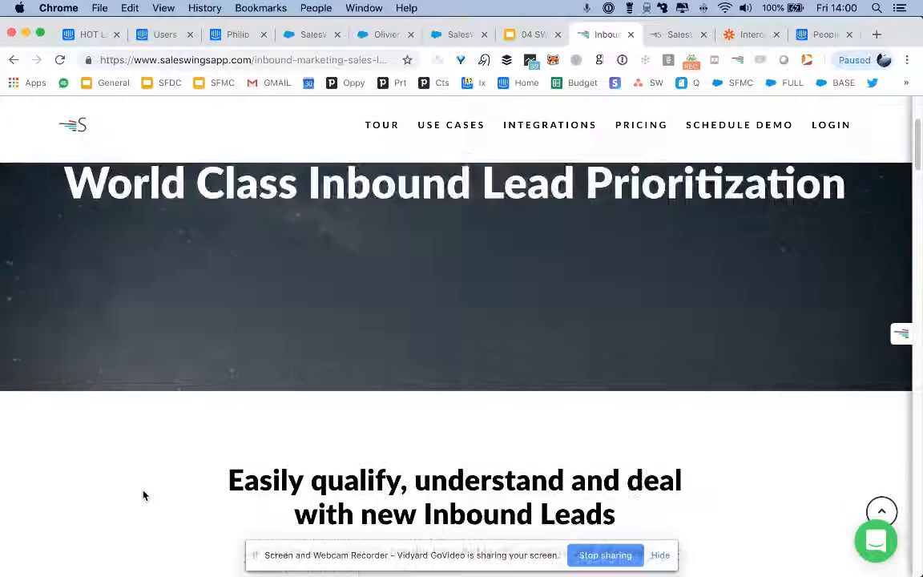
mouse_move(566, 131)
click(631, 128)
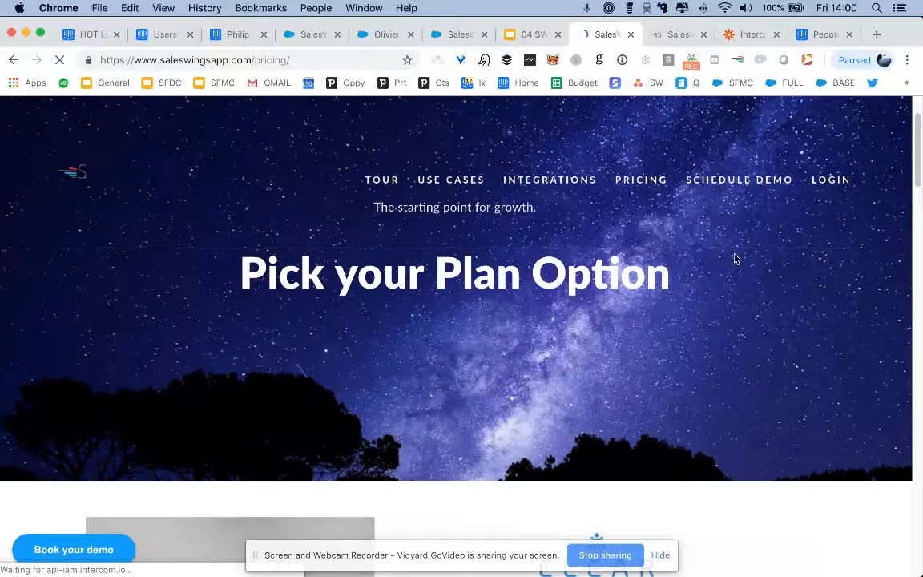
Switch to the SalesWings cockpit and start a new rule named "Pricing page".
click(676, 40)
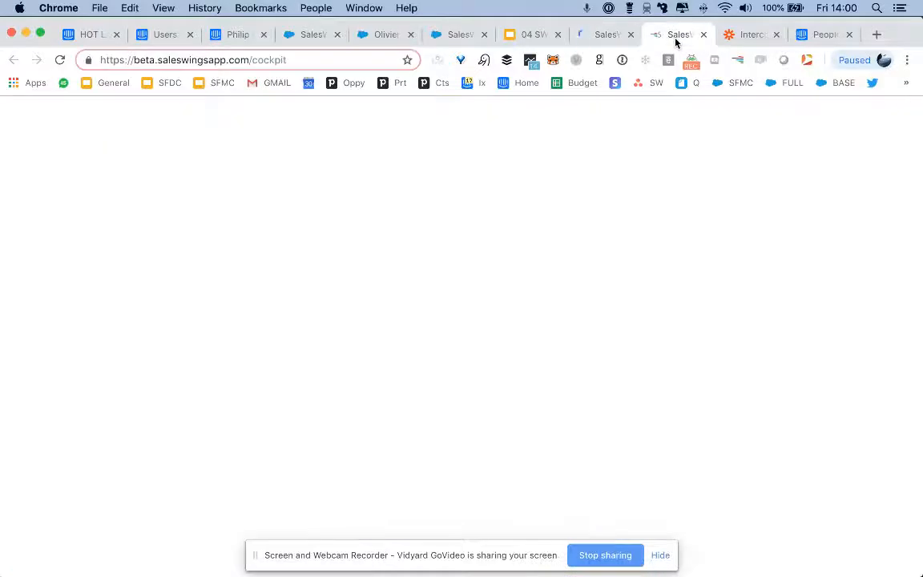
scroll(687, 169, up, 5)
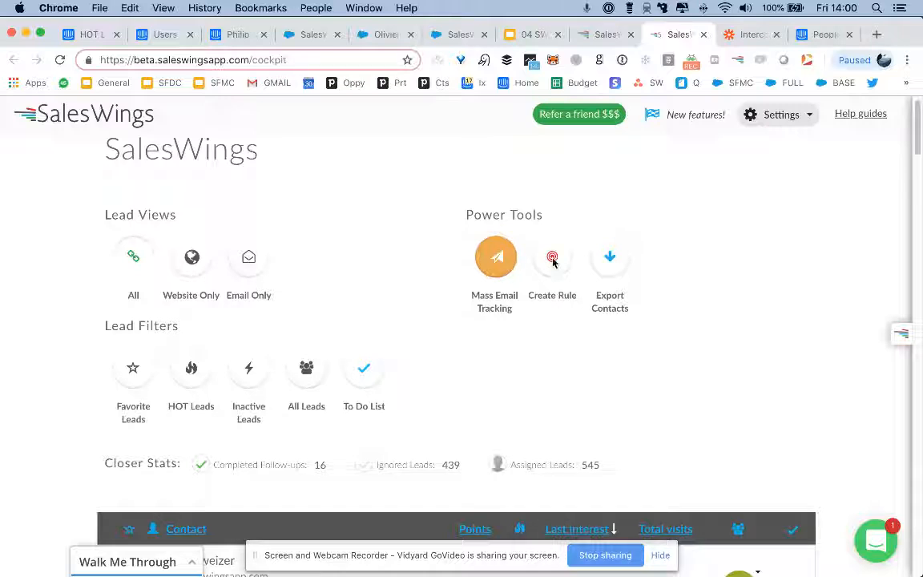
click(553, 262)
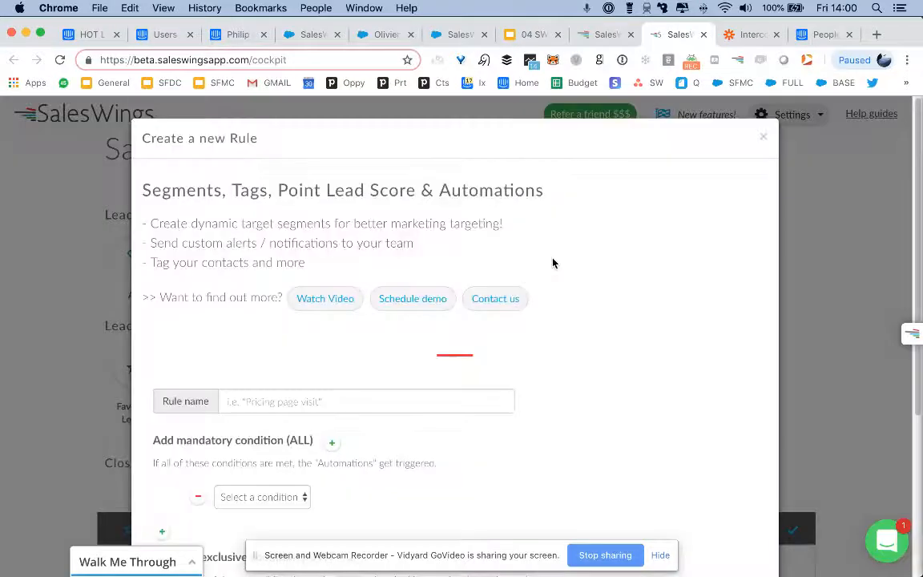
scroll(553, 263, down, 3)
click(416, 271)
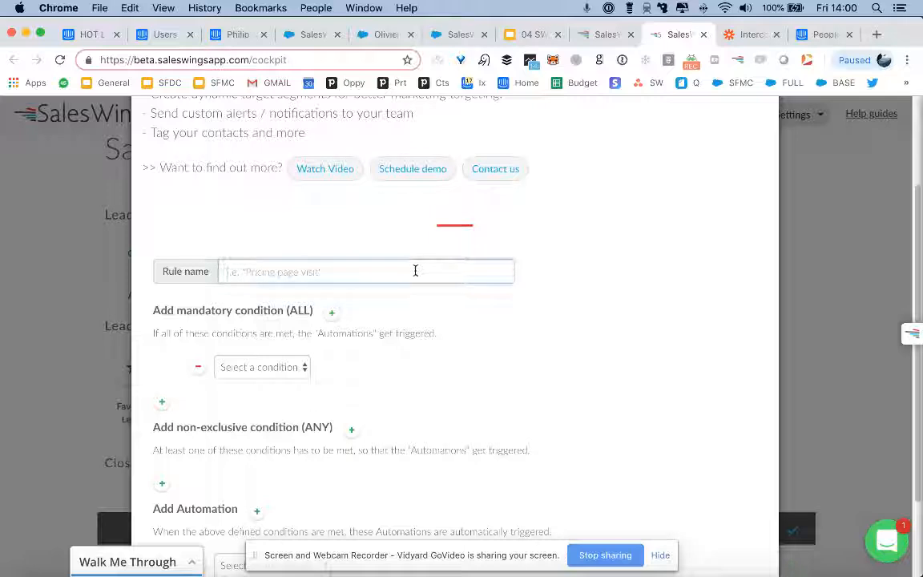
text(Pricing)
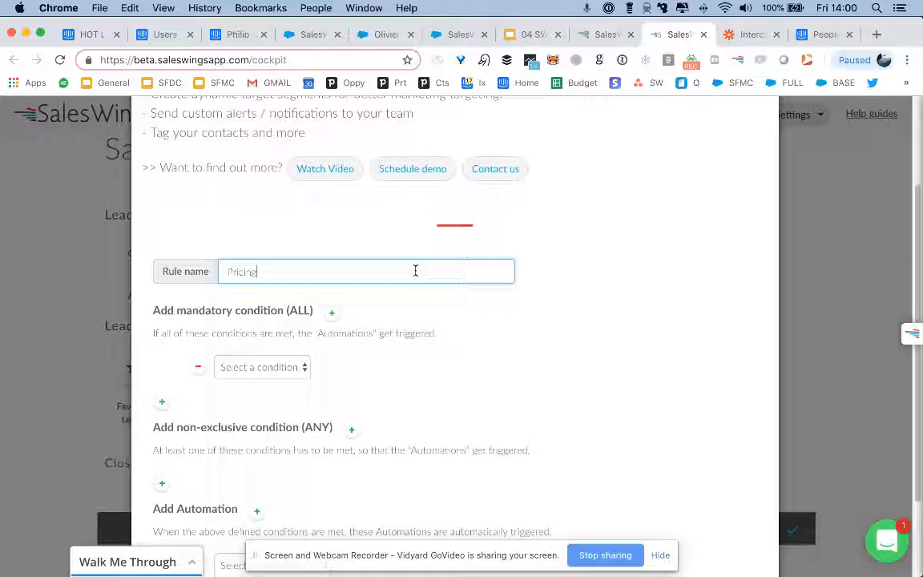
text( page)
Set the rule's first mandatory condition to Visited URL contains "pricing".
click(294, 366)
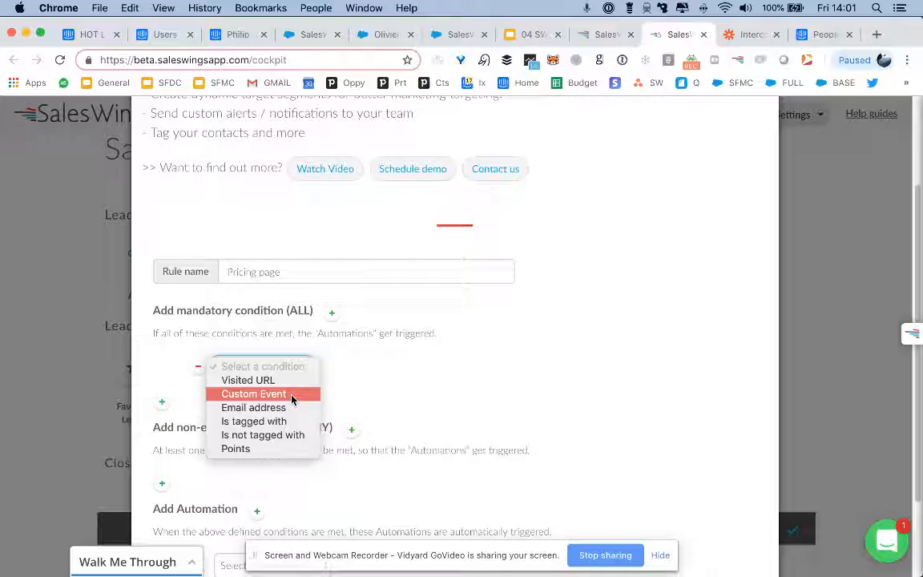
click(264, 380)
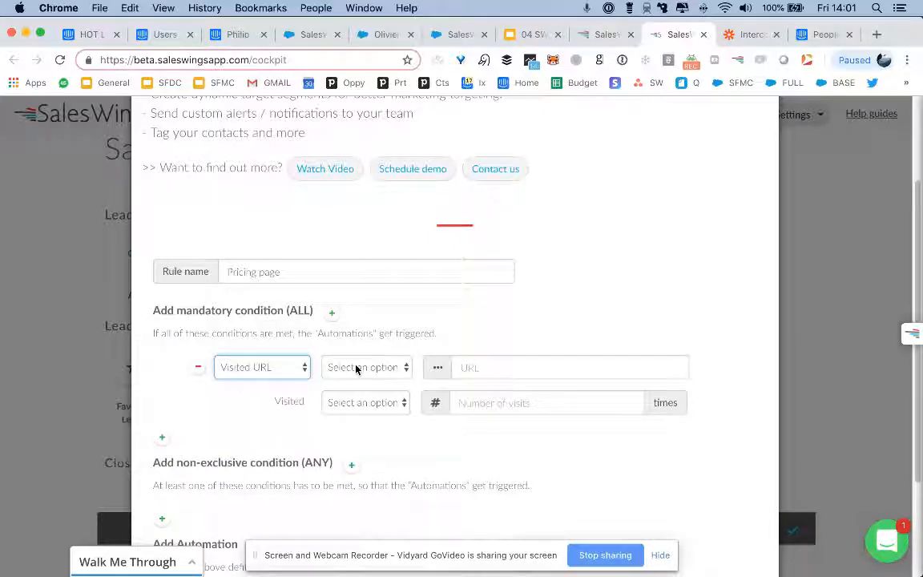
click(357, 369)
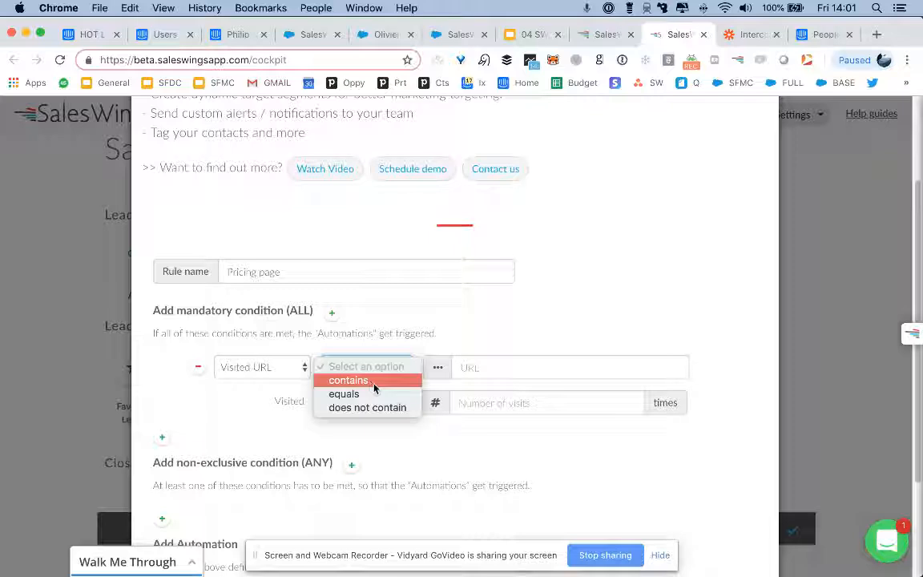
click(373, 383)
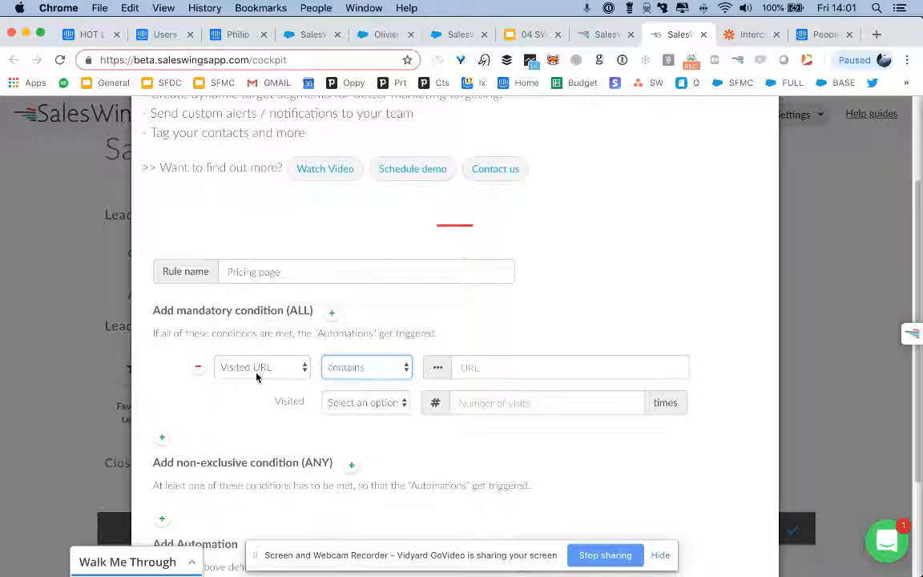
click(465, 371)
text(pricing)
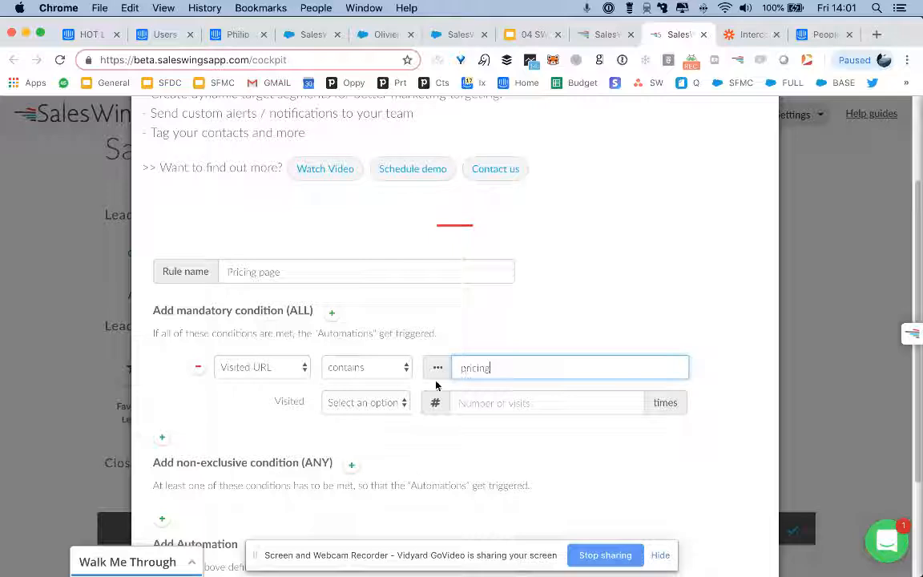
Require the pricing URL to be visited more than 0 times.
click(395, 404)
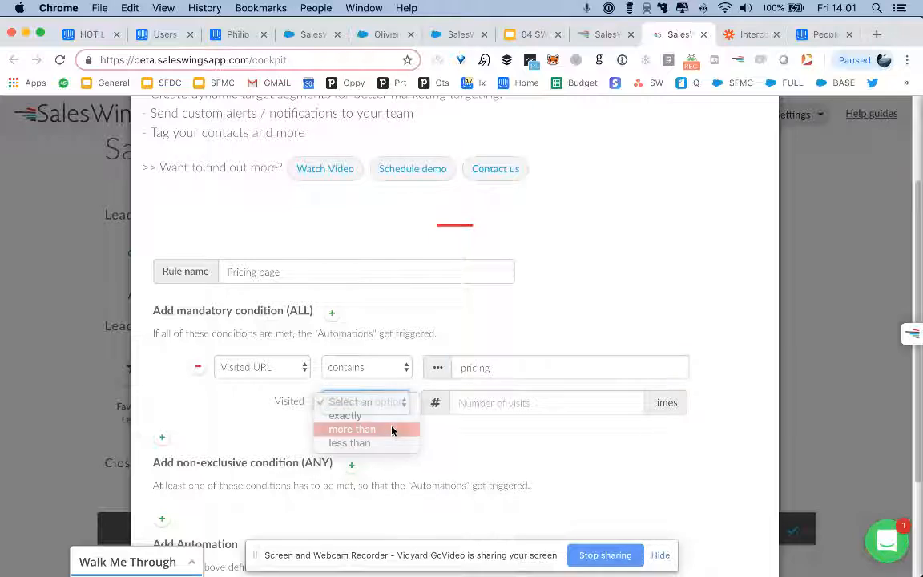
click(392, 431)
click(486, 404)
text(0)
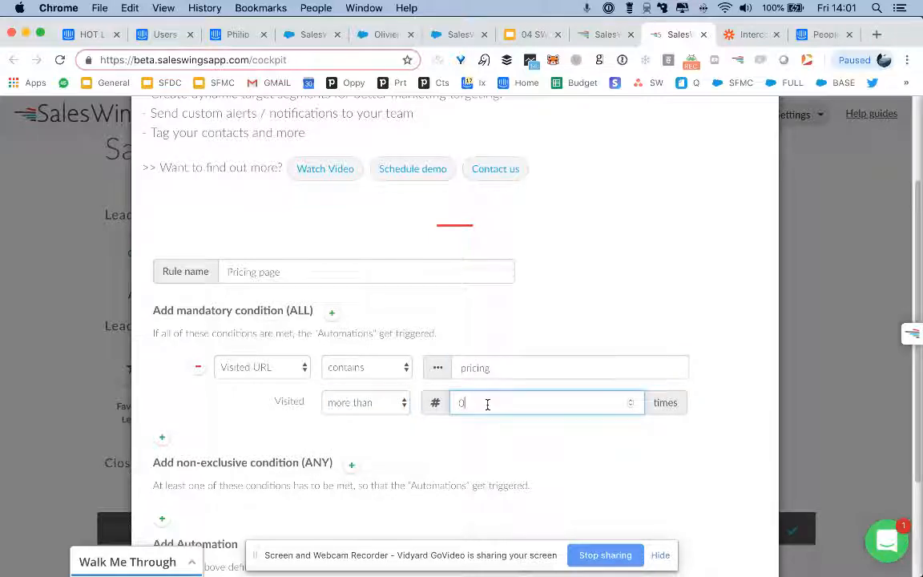
Add a second mandatory condition to the rule: Custom Event contains "[VIDEO]".
scroll(486, 404, down, 3)
click(166, 348)
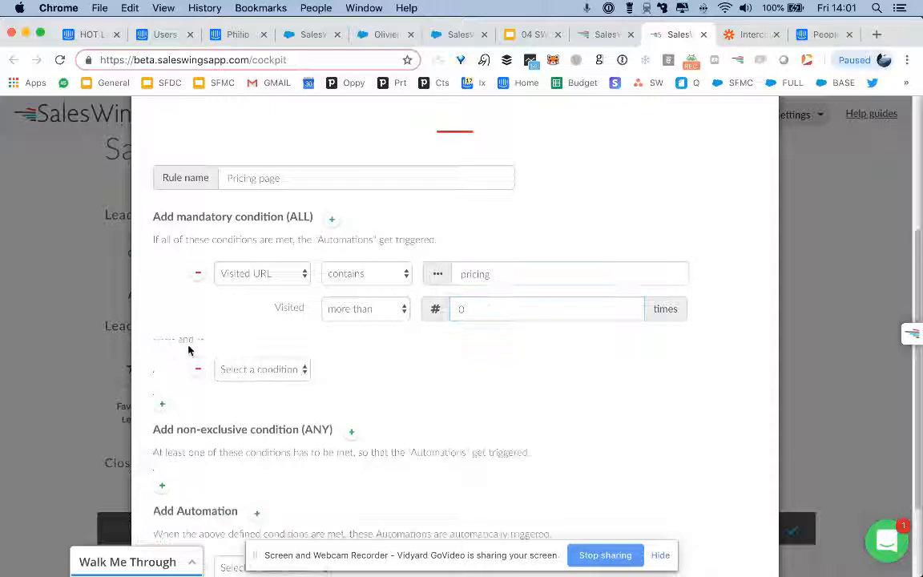
click(243, 371)
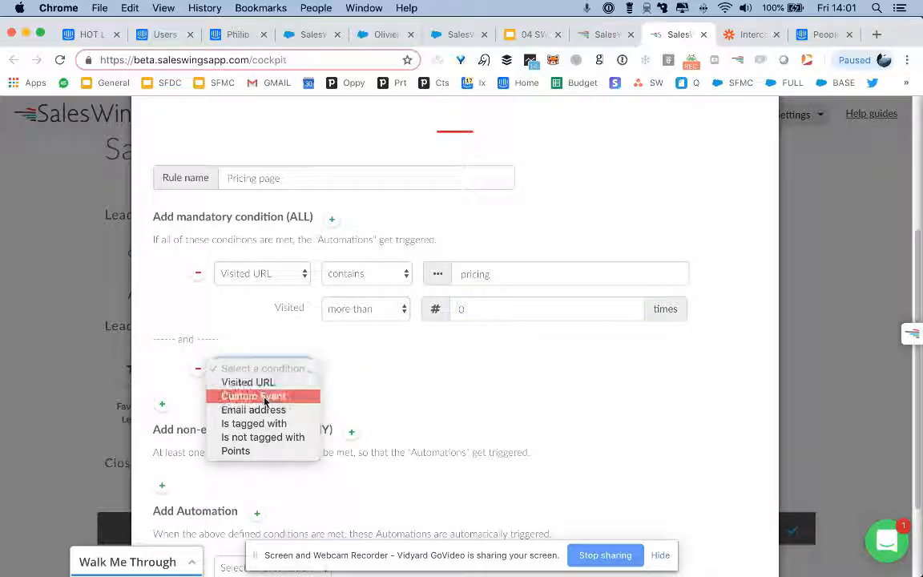
click(268, 399)
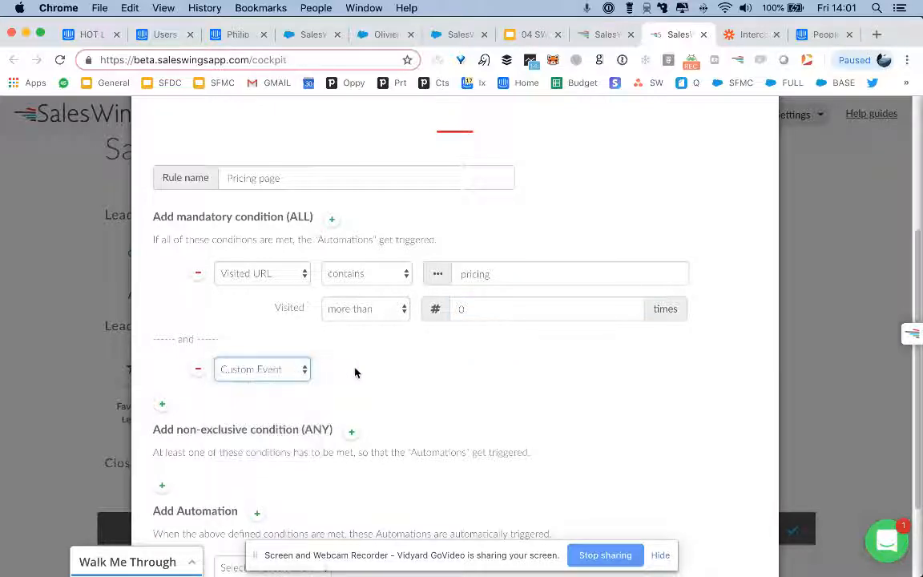
click(354, 371)
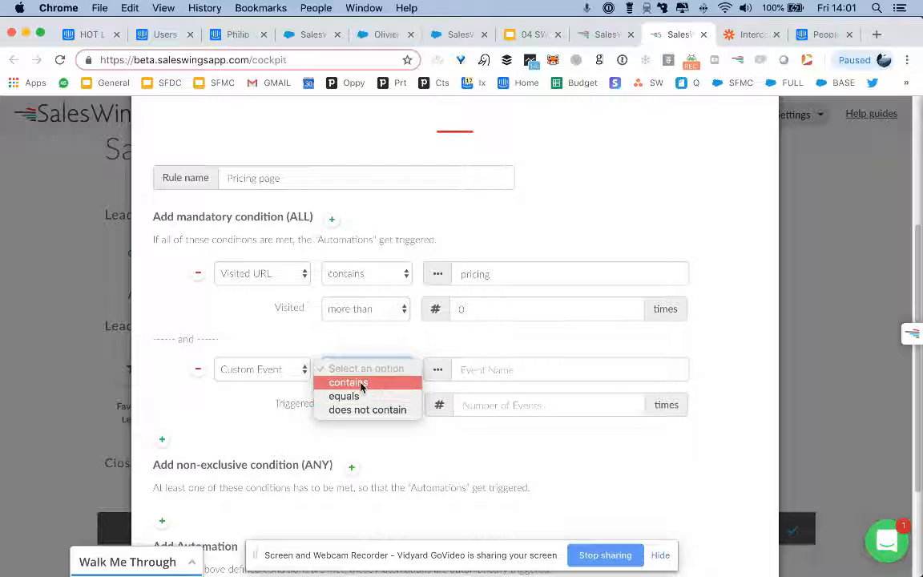
click(356, 383)
click(477, 370)
text(d)
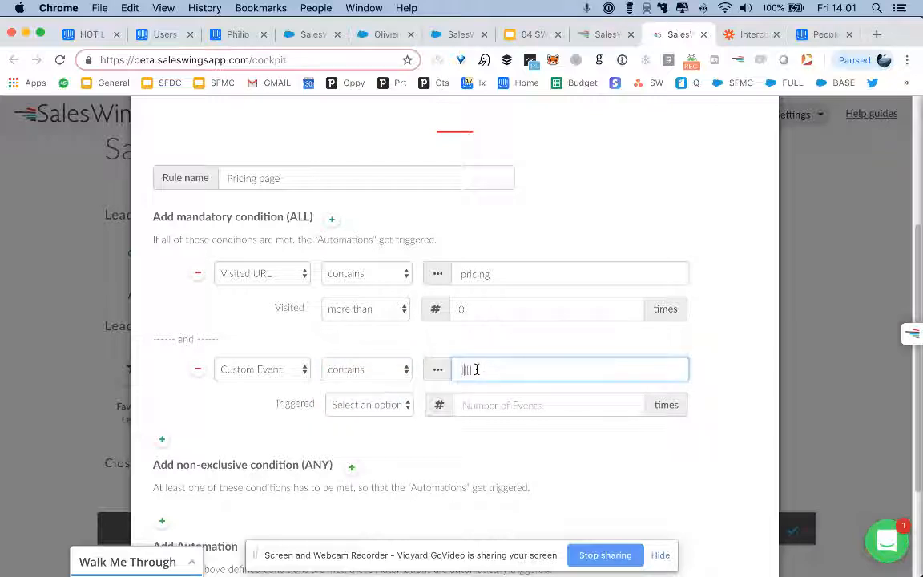
text(VIDEO)
Require the video event to be triggered more than 0 times.
click(381, 405)
click(380, 433)
click(481, 406)
text(0)
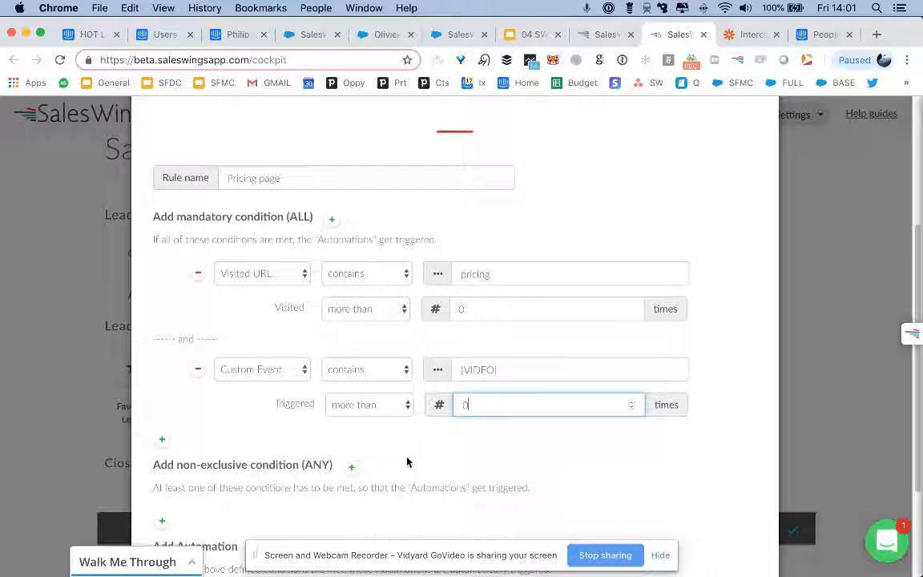
Set the rule's automation to Change lead score, increase by 10 points.
scroll(392, 406, down, 2)
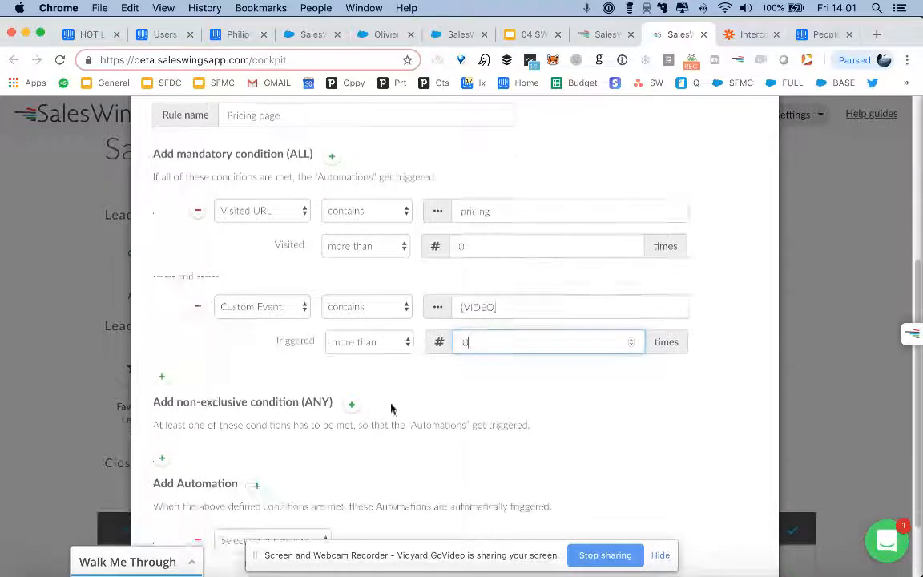
scroll(461, 429, down, 2)
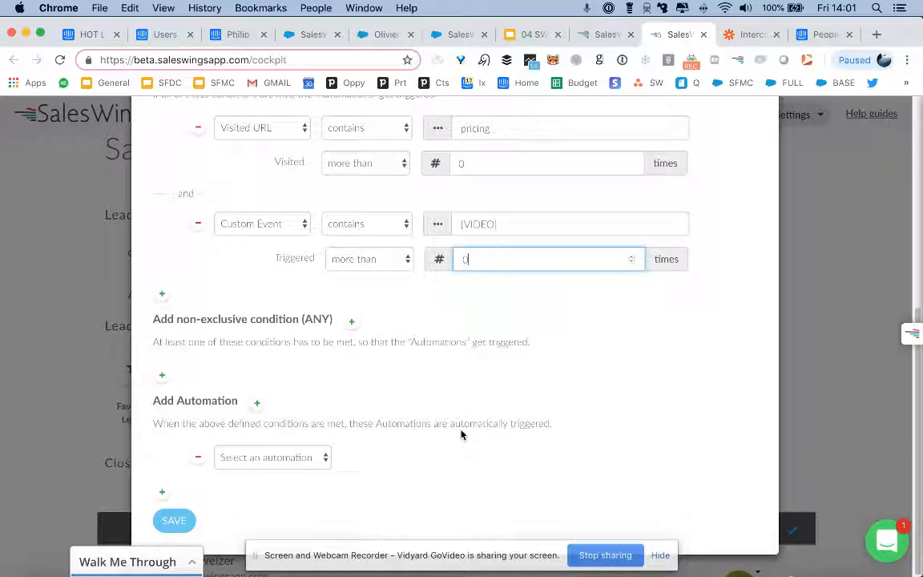
click(316, 457)
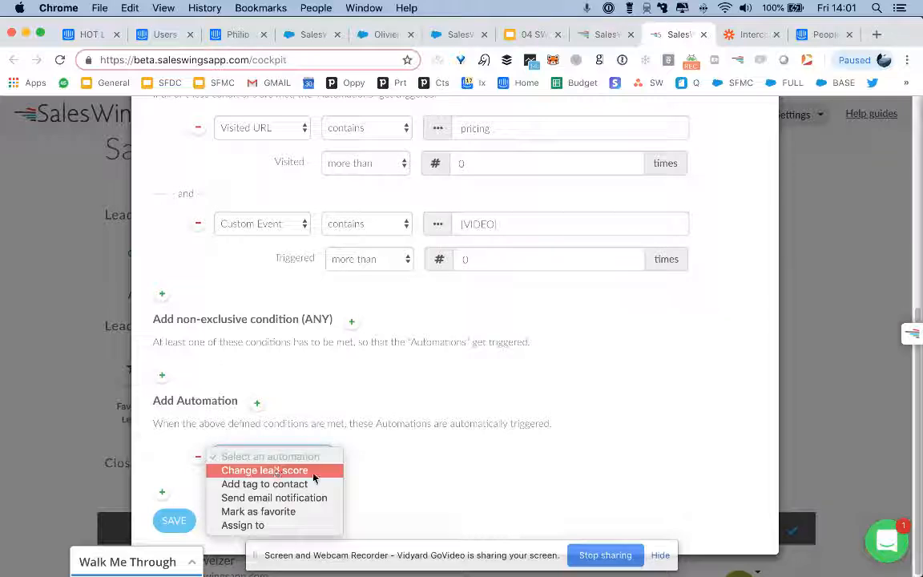
click(311, 474)
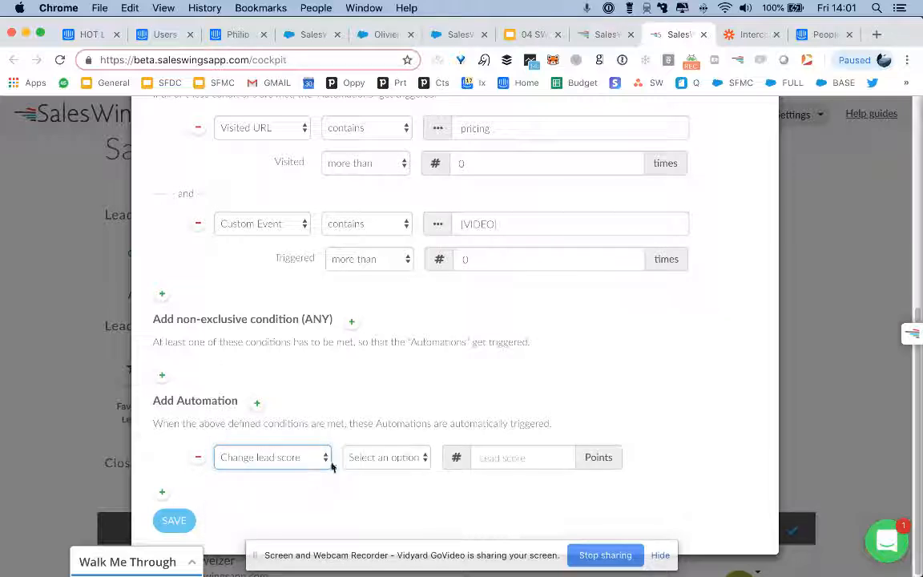
click(379, 460)
click(381, 471)
click(499, 457)
text(0)
key(BackSpace)
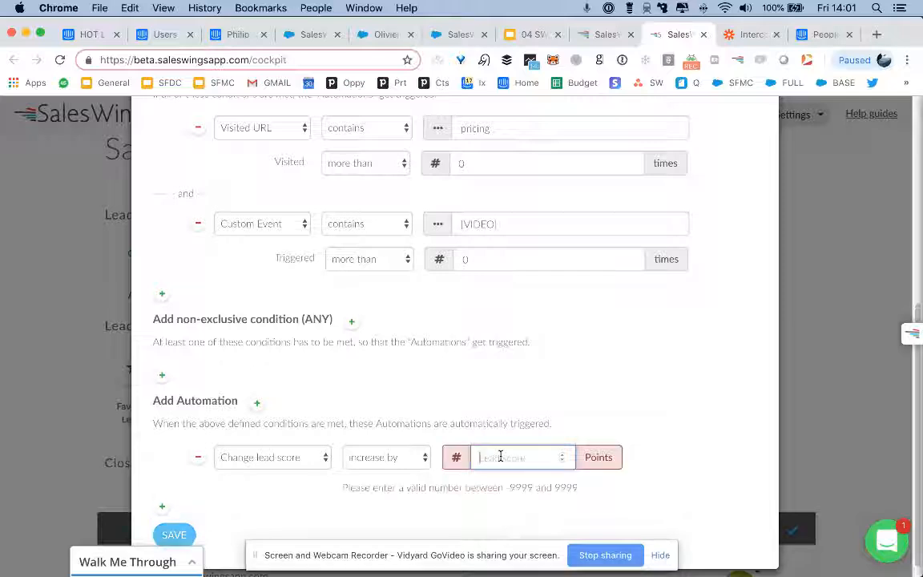
text(10)
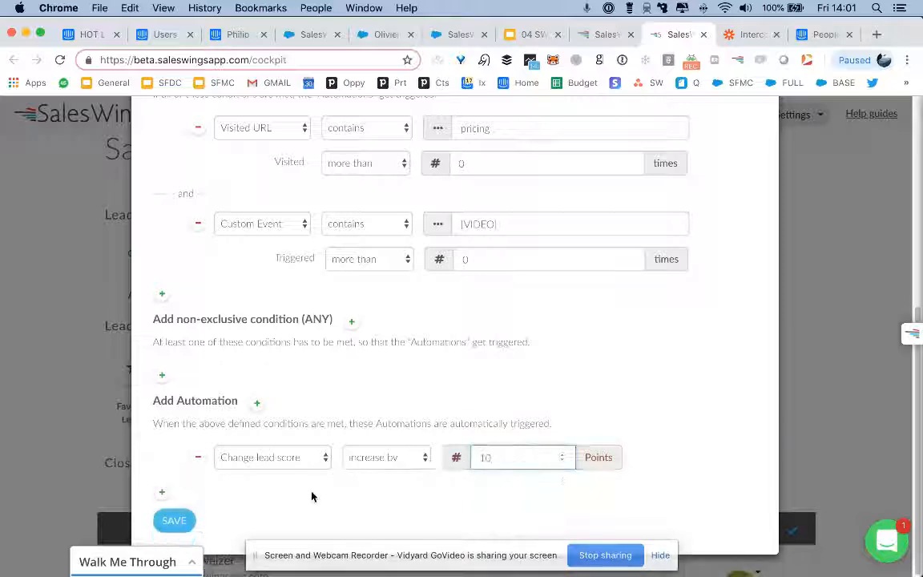
Try a second automation that sends an email notification to the Assigned Lead Owner, and remove it from the rule.
click(164, 492)
click(243, 492)
click(268, 533)
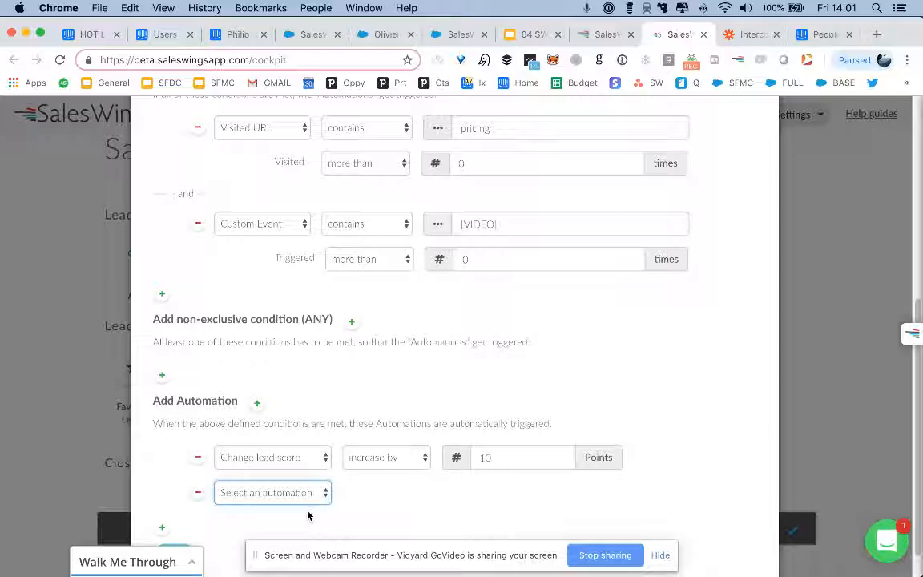
click(380, 494)
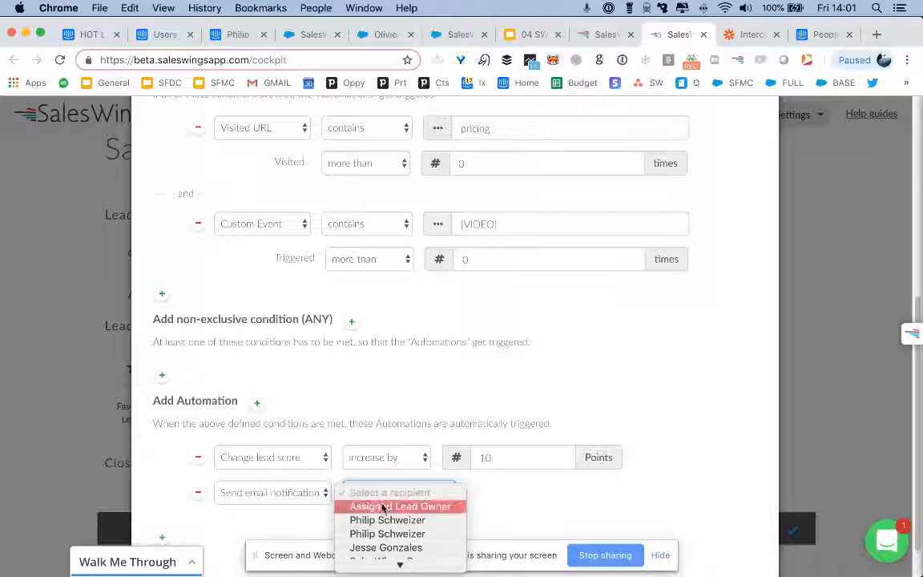
click(382, 503)
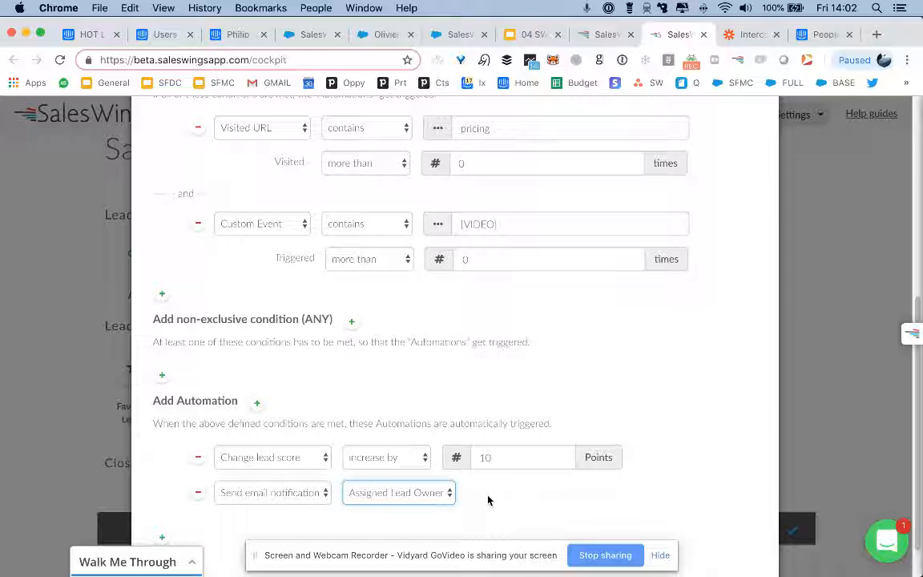
click(198, 495)
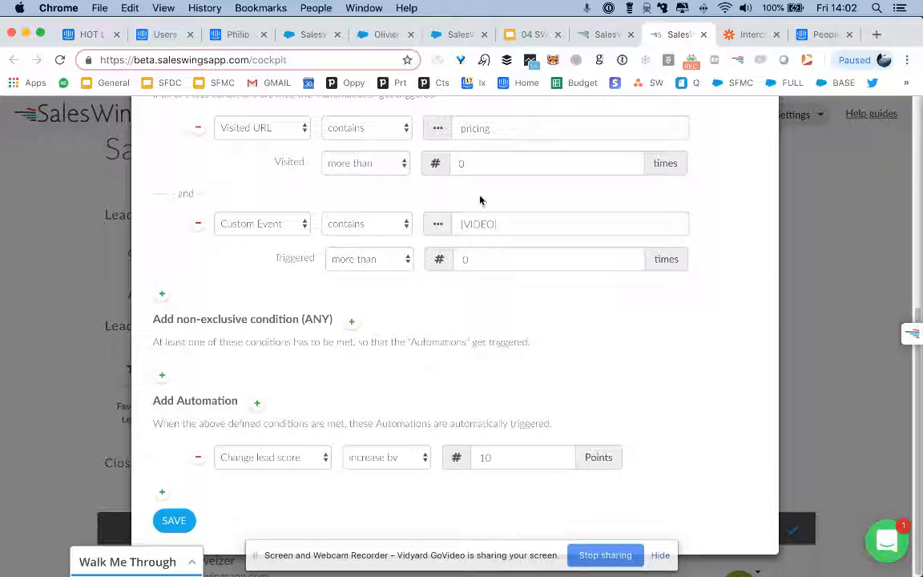
Switch to the Intercom Lead Scoring Zap in Zapier, look over its first steps and turn the Zap on.
click(738, 36)
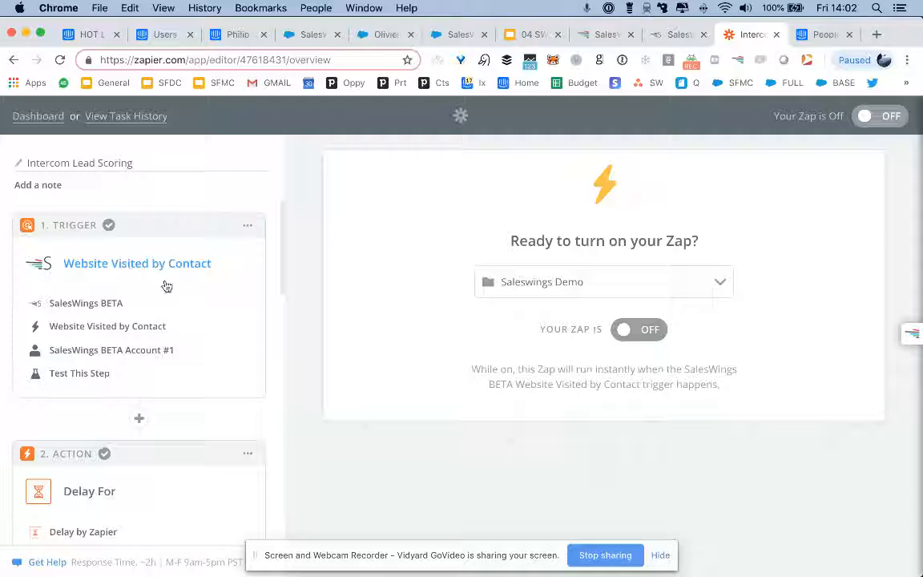
scroll(189, 297, down, 2)
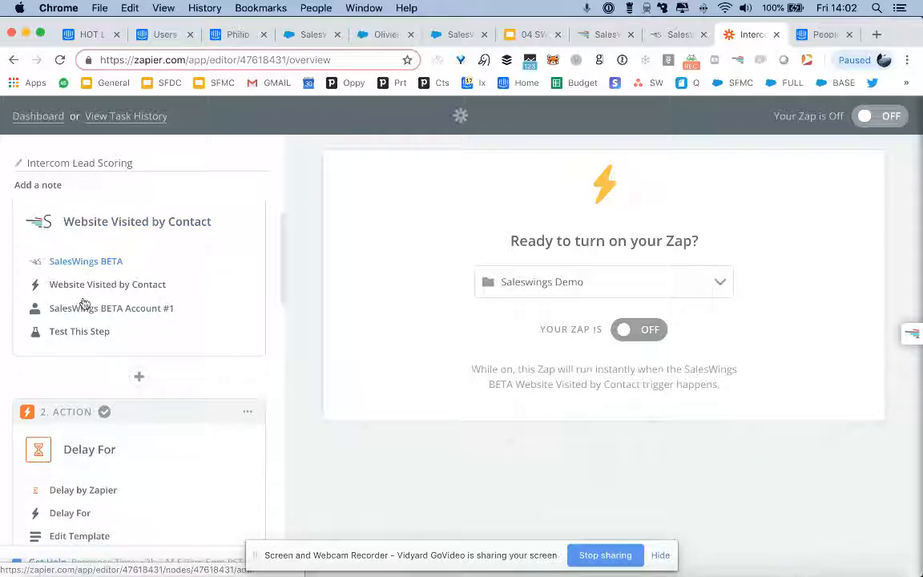
scroll(116, 345, down, 5)
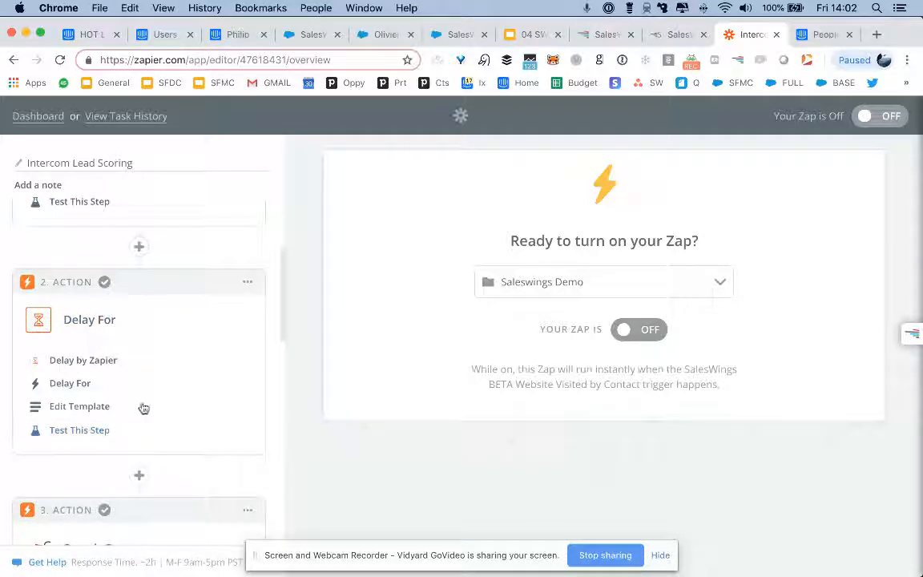
click(641, 331)
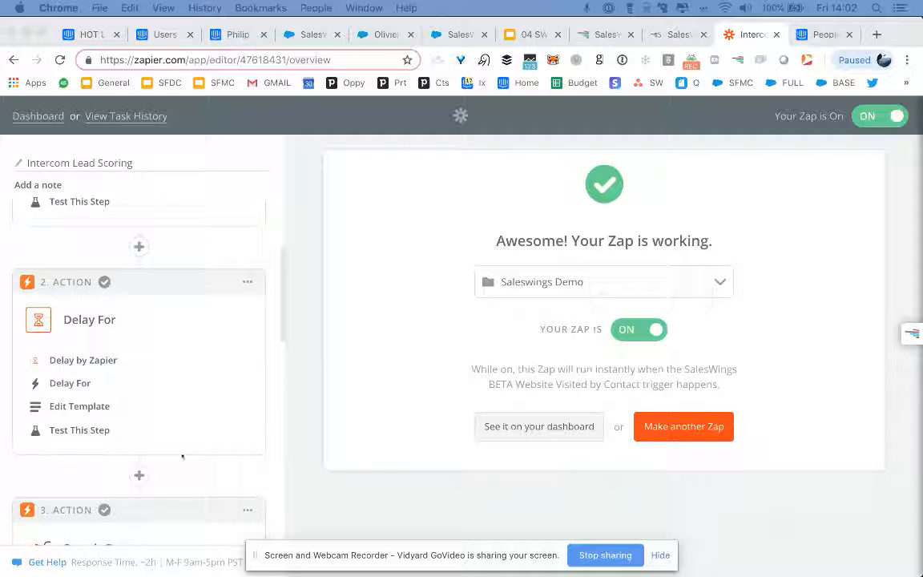
Open the template of the Zap's fifth step, the Intercom Create/Update User action, for editing.
scroll(182, 457, down, 5)
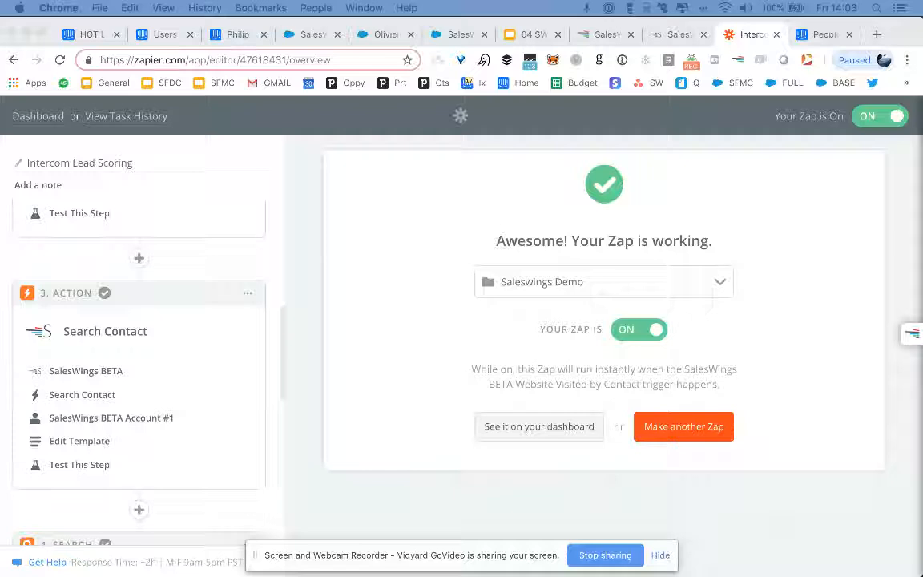
scroll(208, 399, down, 5)
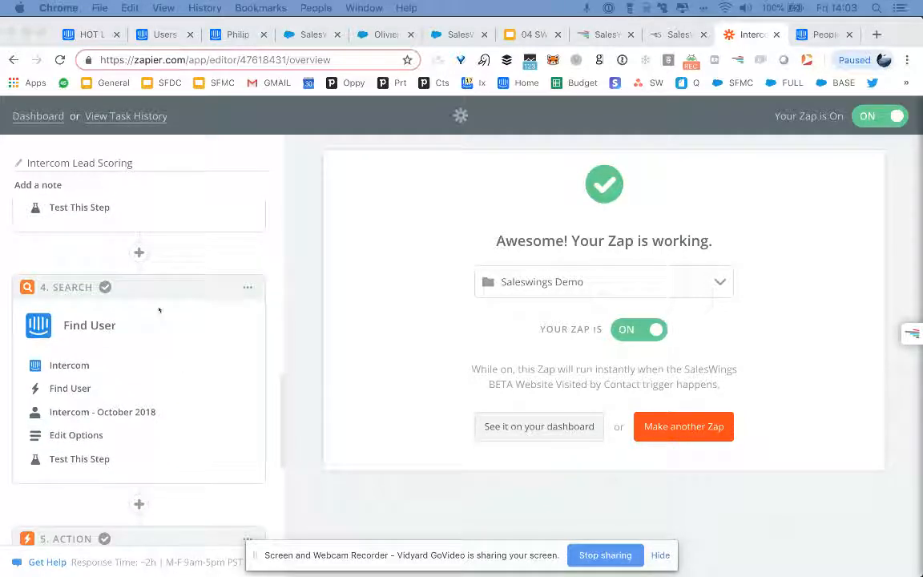
scroll(204, 455, down, 5)
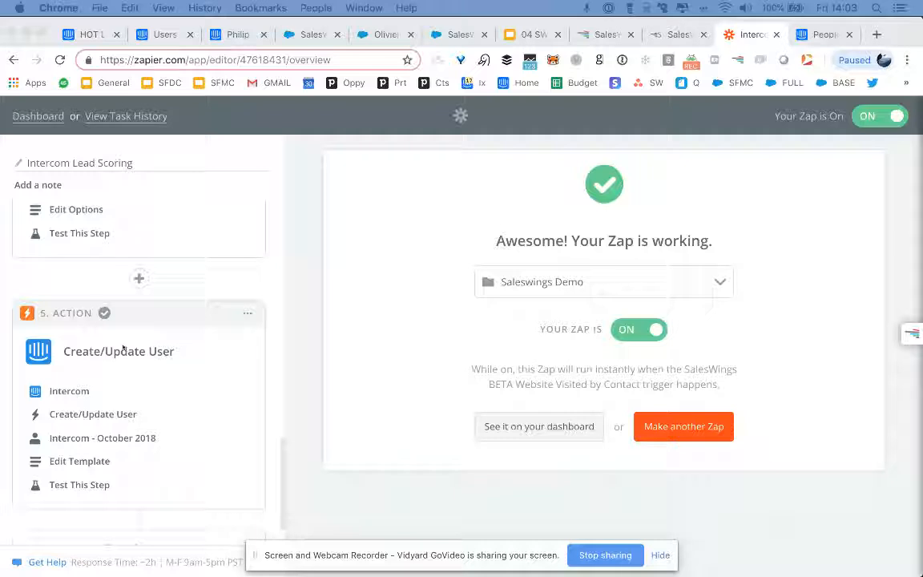
click(80, 463)
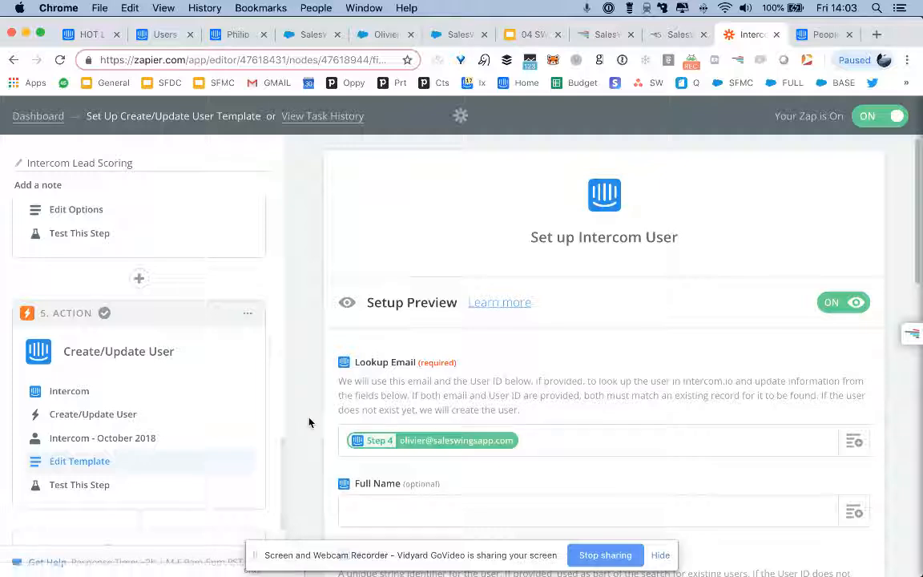
Add a third custom attribute named "sw country" to the Intercom user template.
scroll(309, 423, down, 5)
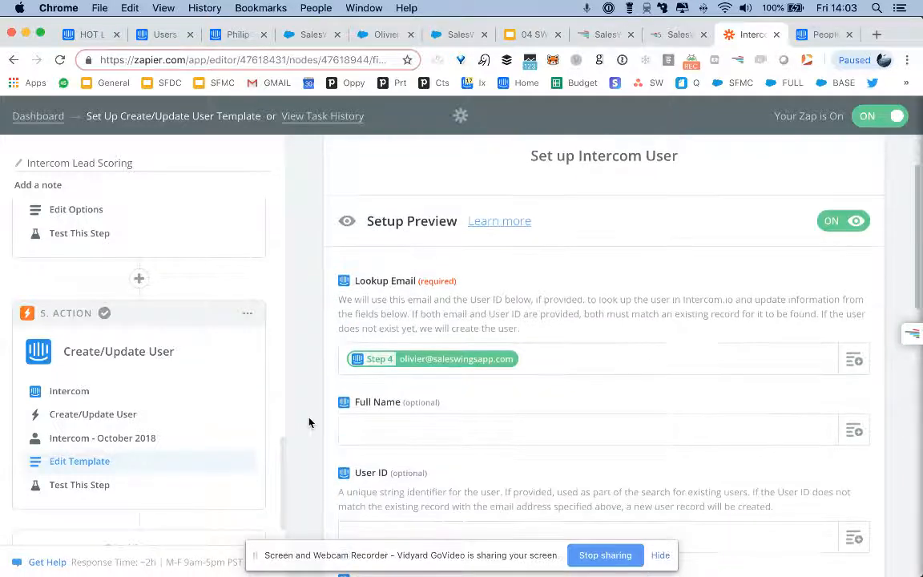
scroll(309, 423, down, 10)
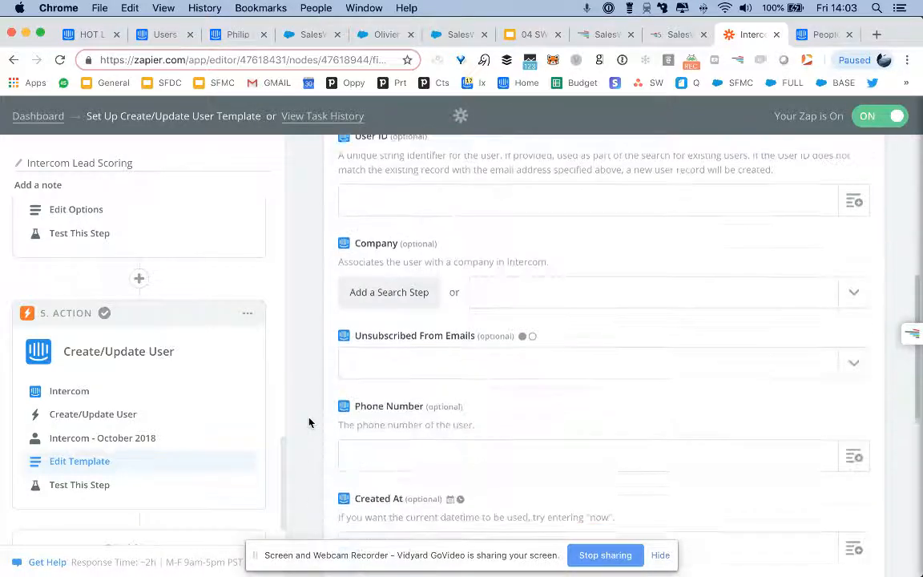
scroll(308, 423, down, 3)
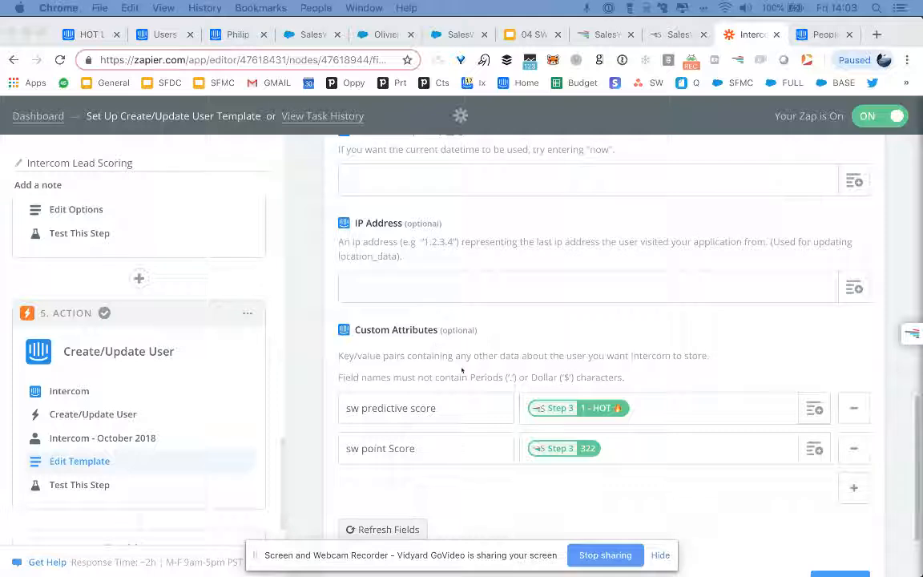
scroll(462, 370, up, 10)
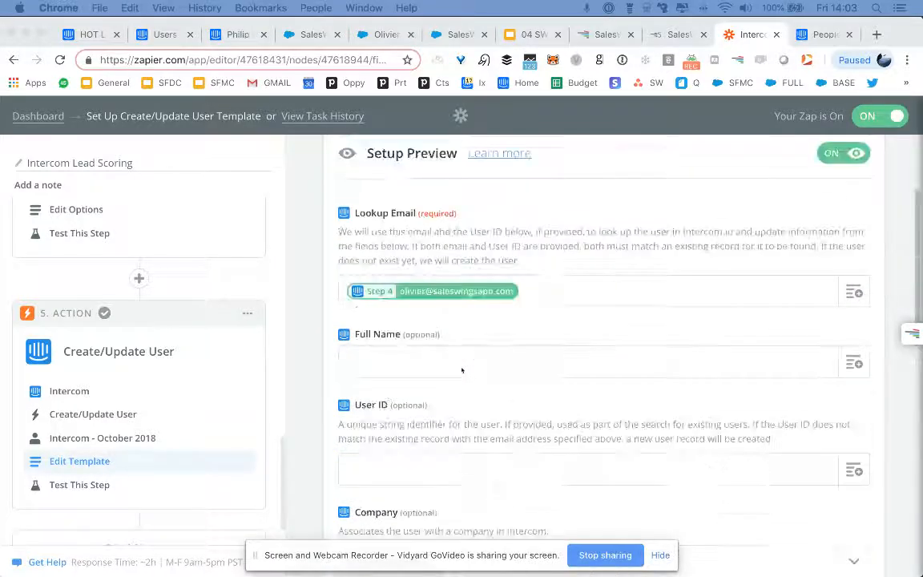
scroll(416, 324, down, 3)
scroll(416, 324, down, 10)
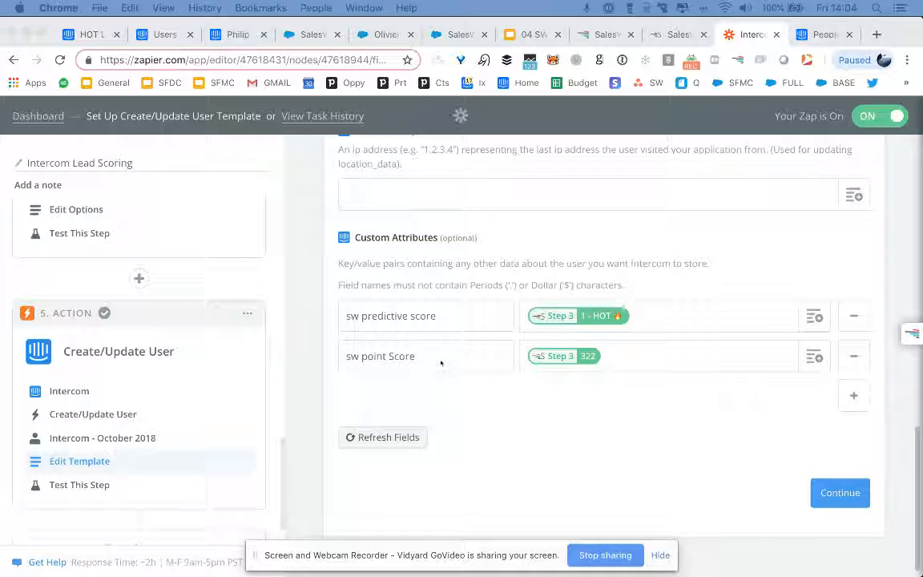
click(853, 395)
click(485, 396)
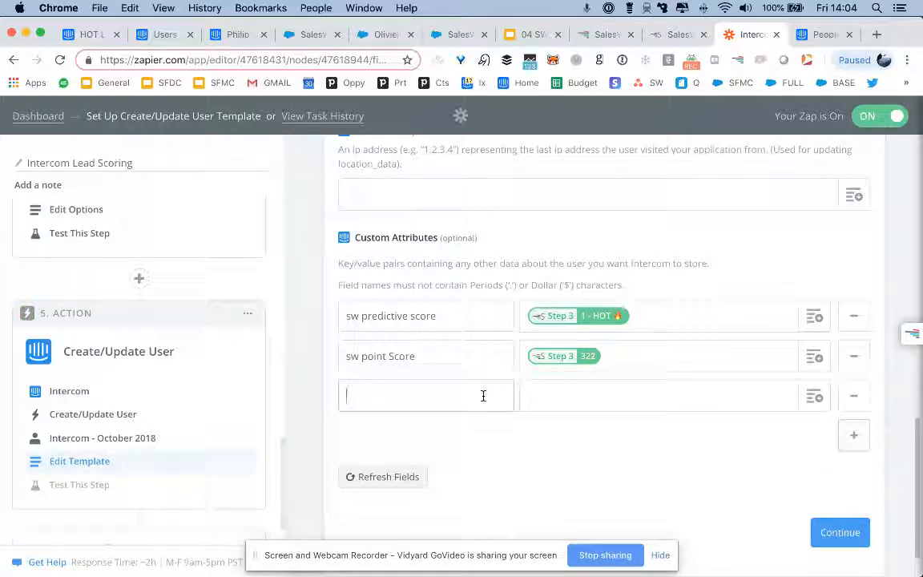
text(sw country)
Switch to the Salesforce contact record and examine the person and company profiles in its SalesWings Lead Intelligence section.
click(385, 35)
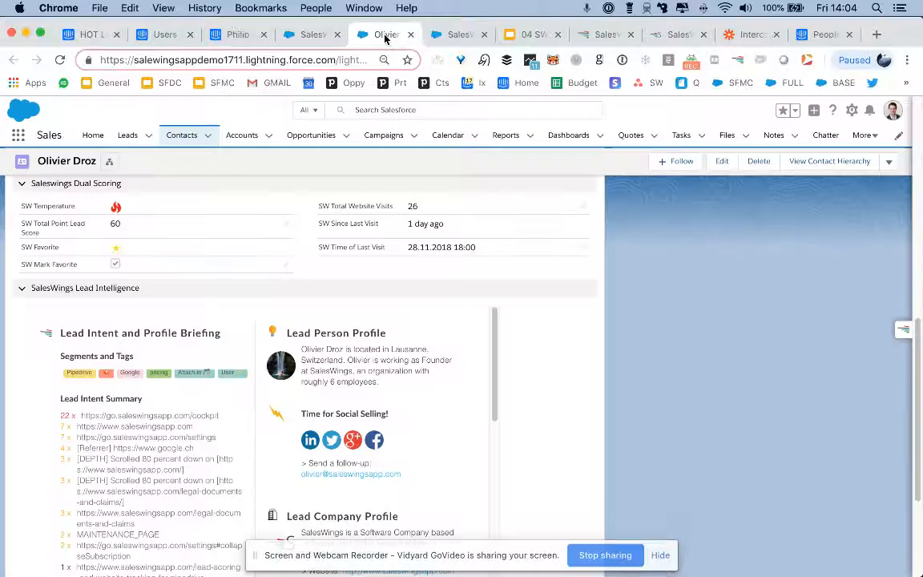
scroll(661, 364, down, 3)
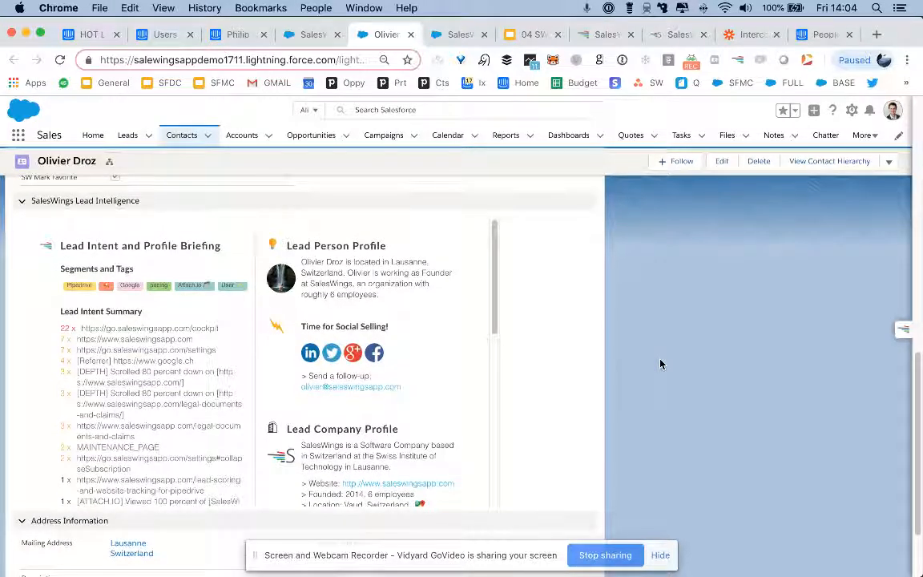
scroll(179, 331, up, 5)
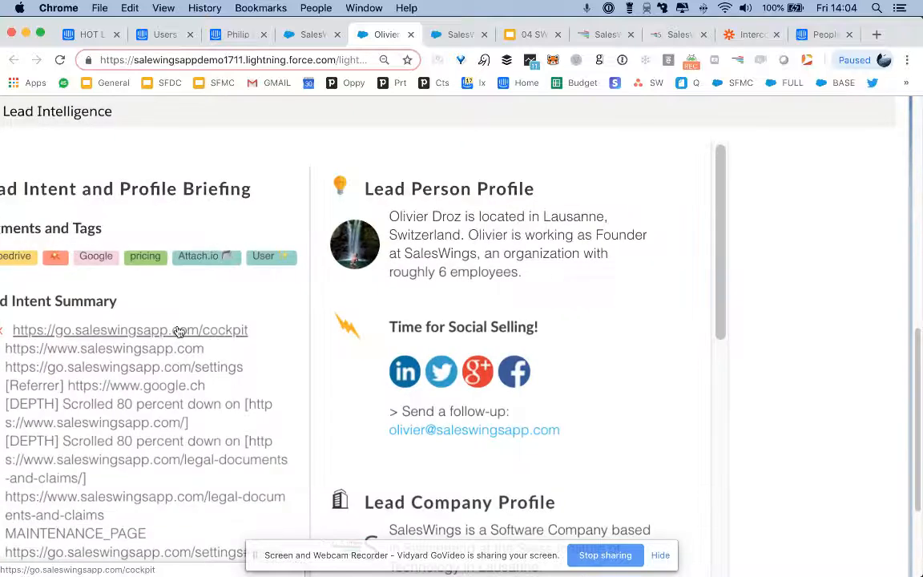
scroll(178, 331, left, 3)
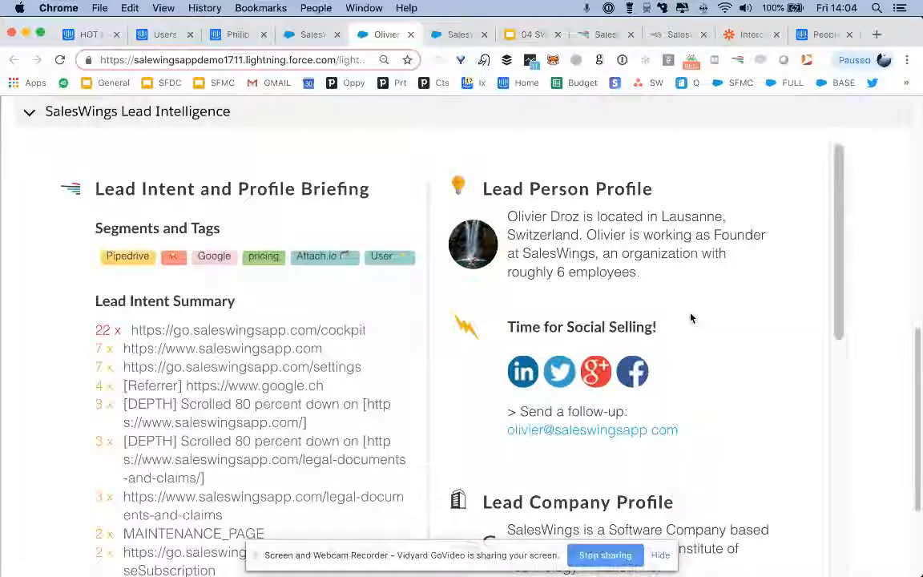
scroll(690, 318, down, 3)
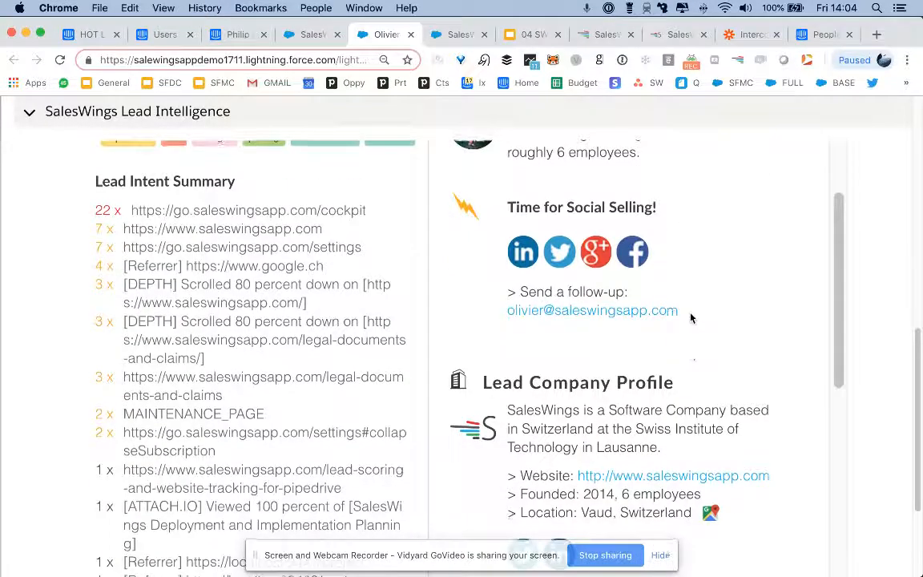
scroll(690, 318, down, 2)
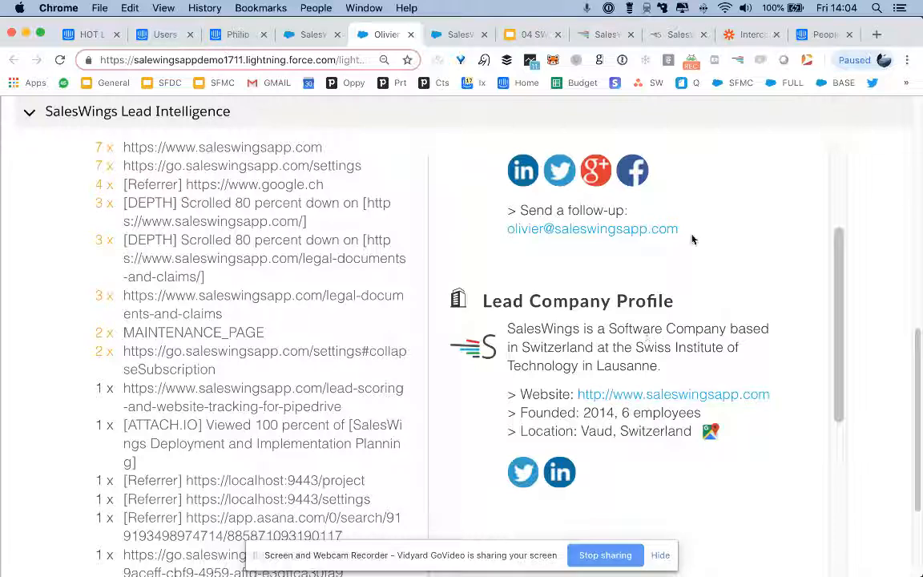
scroll(692, 239, up, 5)
scroll(692, 236, down, 5)
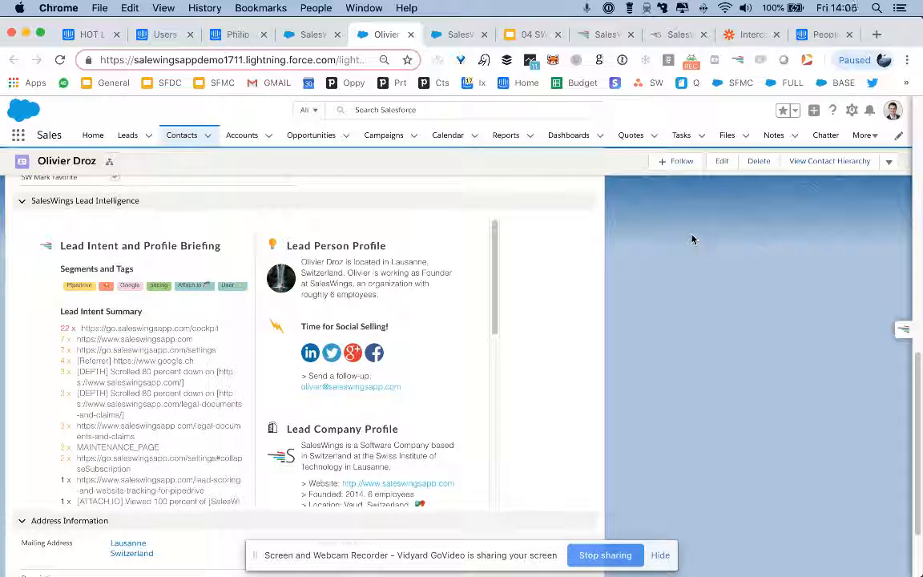
Back in the Zap, map "sw country" to the Country Name field from Website Visited by Contact, searching "country", and continue to the test.
click(751, 34)
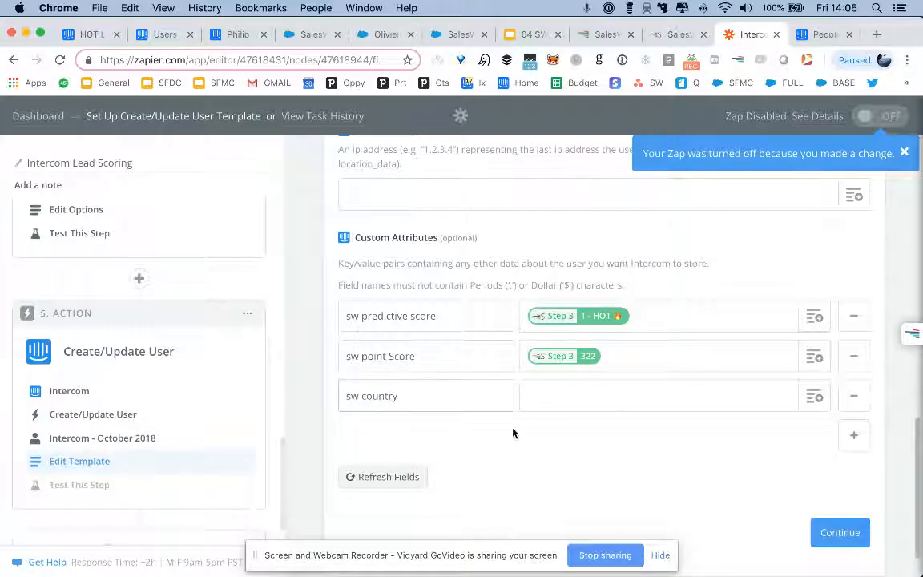
scroll(557, 463, down, 1)
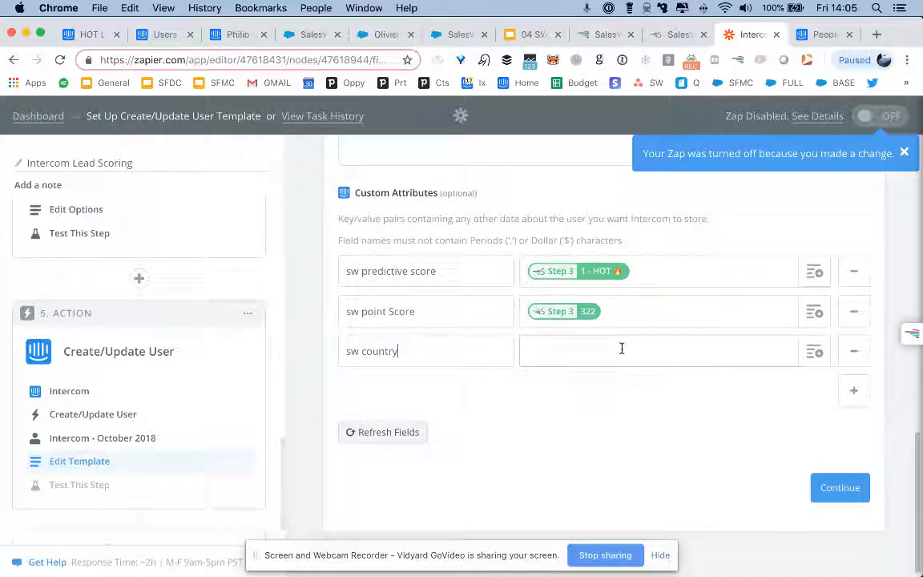
click(681, 348)
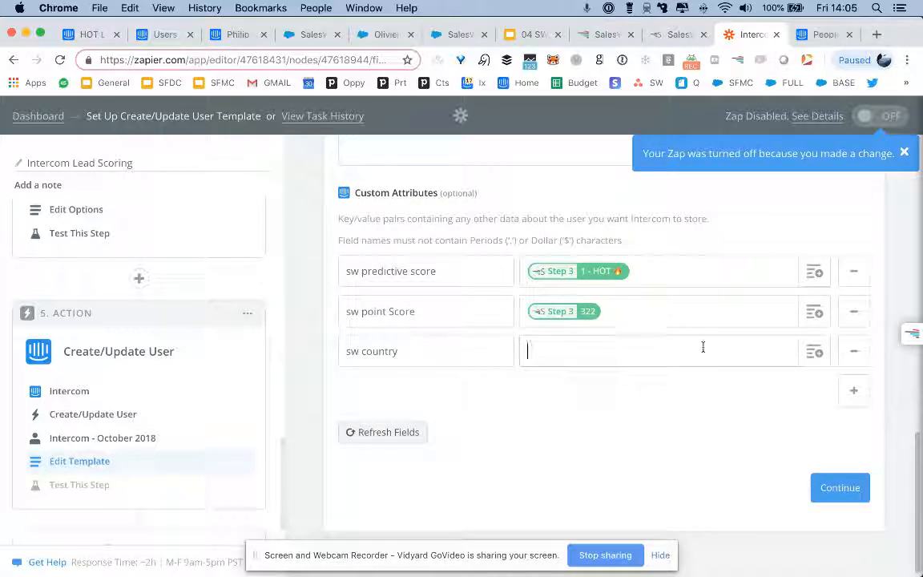
click(815, 356)
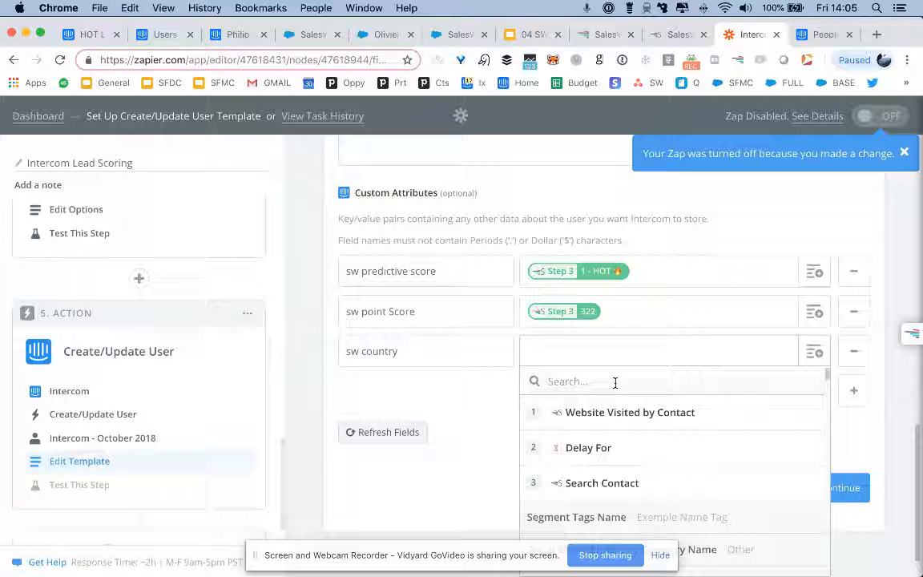
text(country)
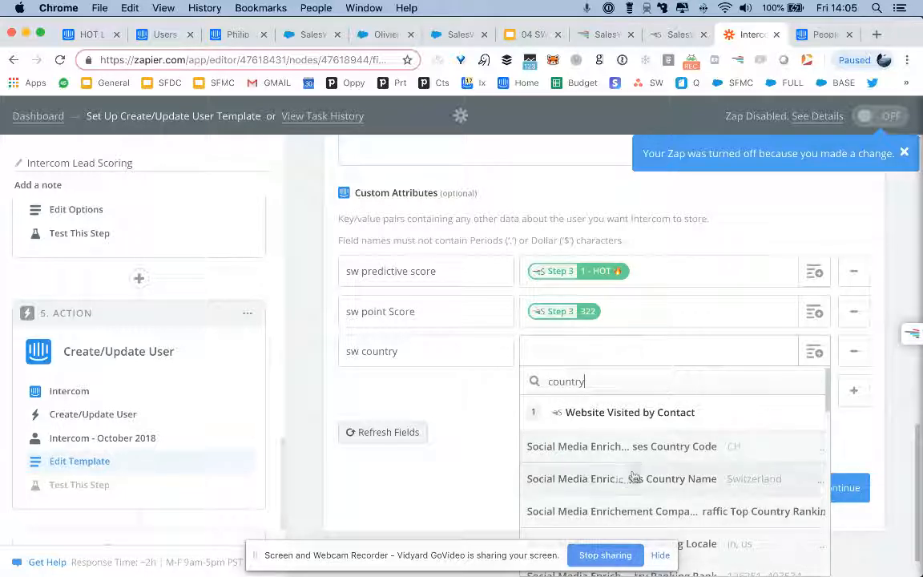
click(681, 478)
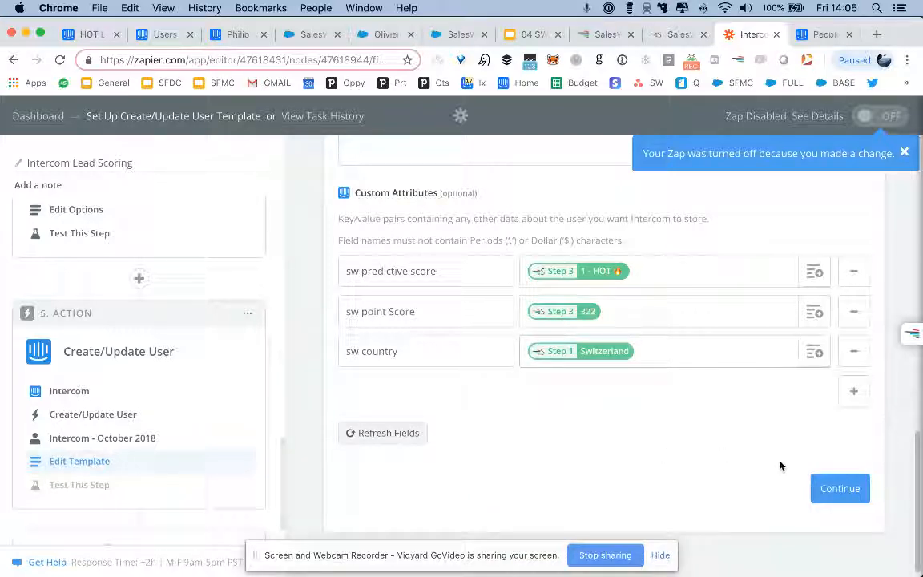
click(840, 491)
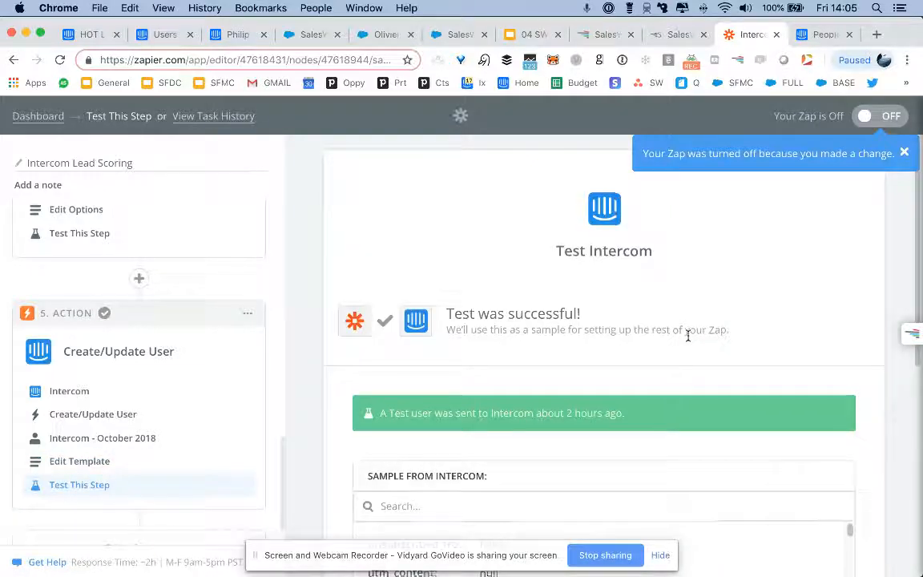
Examine the custom attributes, including the SalesWings scores, in the sample returned by the earlier Intercom test.
scroll(687, 335, down, 10)
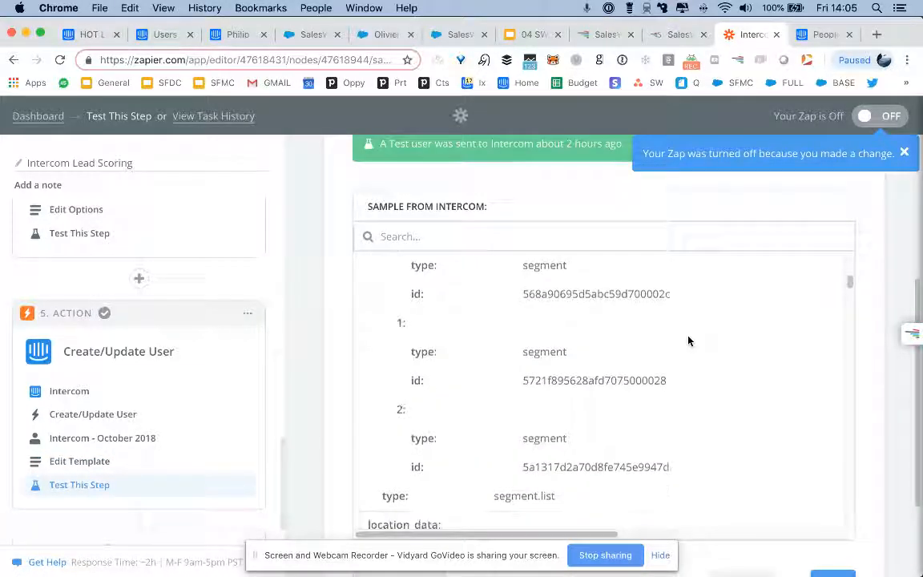
scroll(687, 341, down, 10)
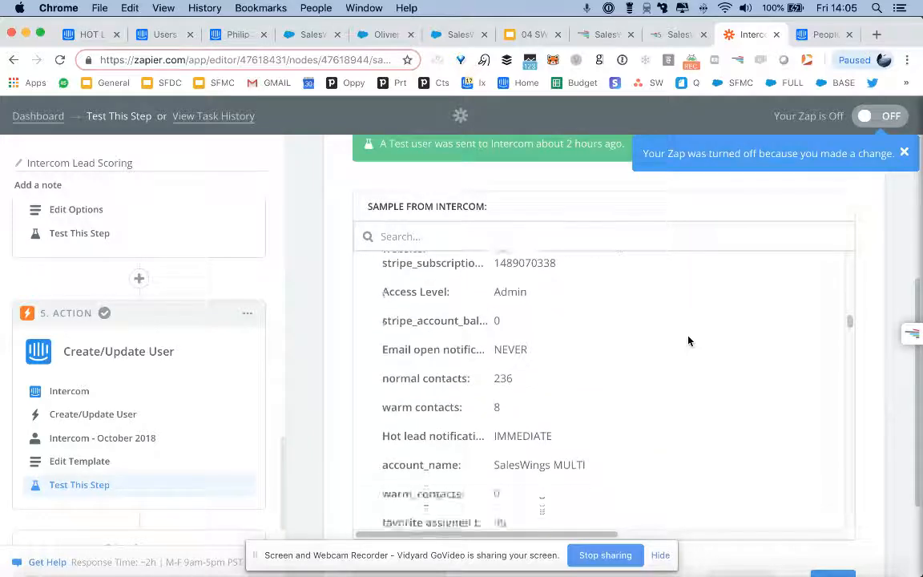
scroll(688, 341, down, 10)
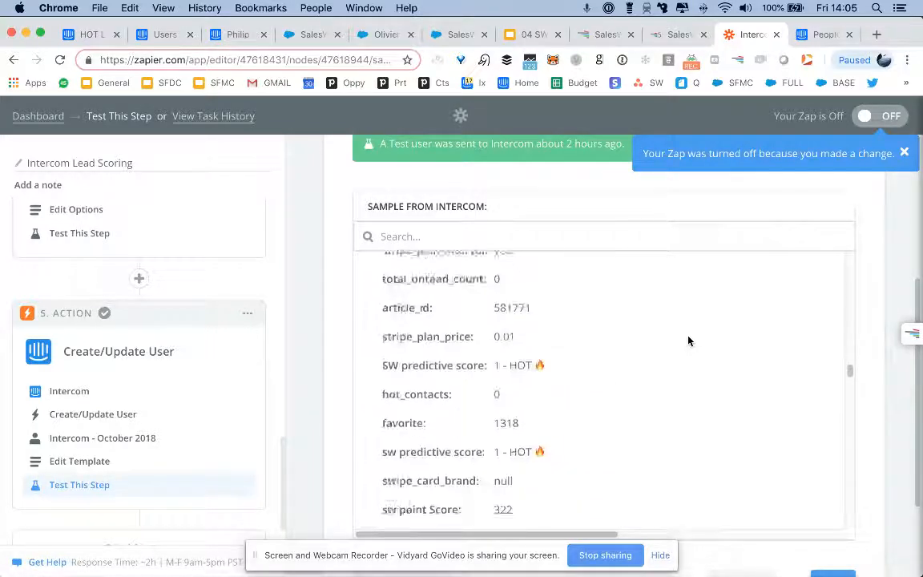
scroll(866, 437, down, 3)
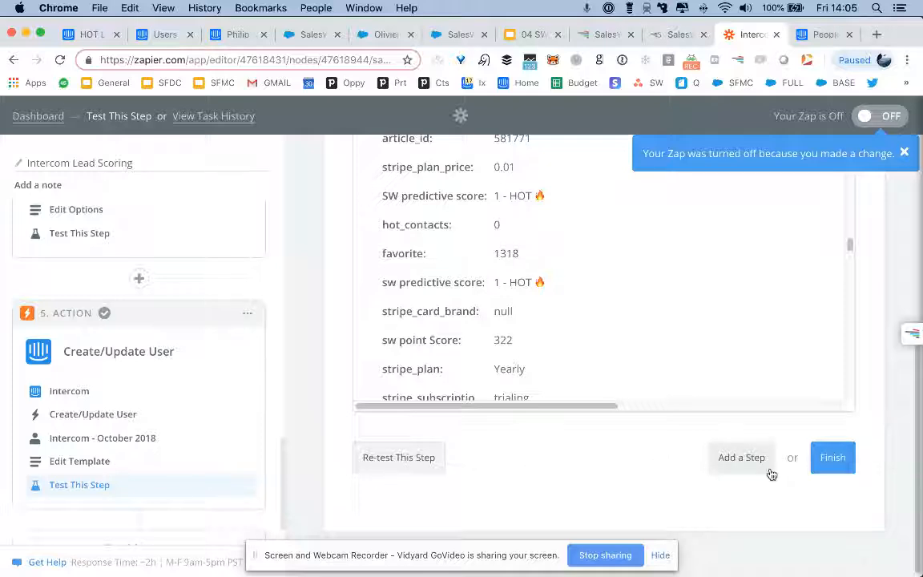
Re-test the Create/Update User action by sending a new test to Intercom, and turn the Zap on.
click(376, 458)
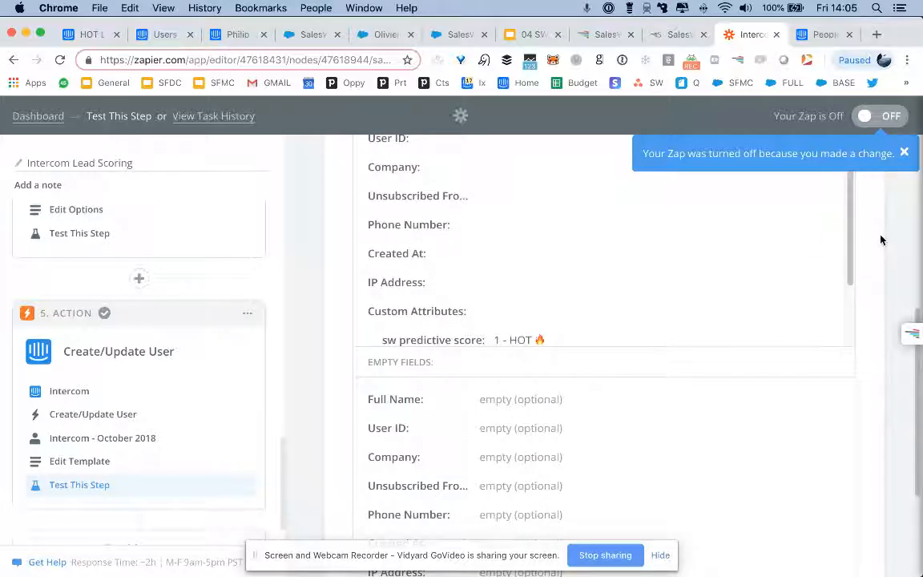
scroll(881, 241, down, 5)
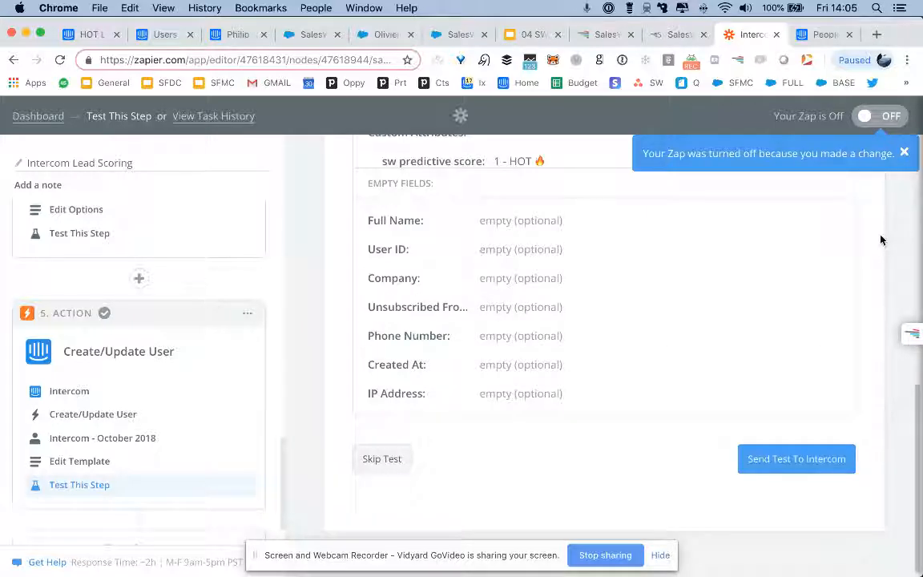
click(800, 459)
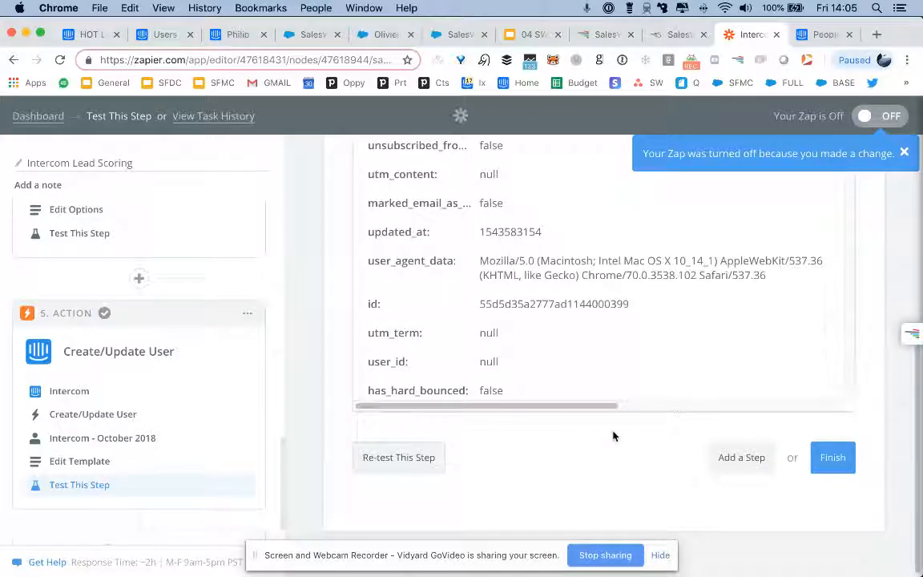
click(885, 121)
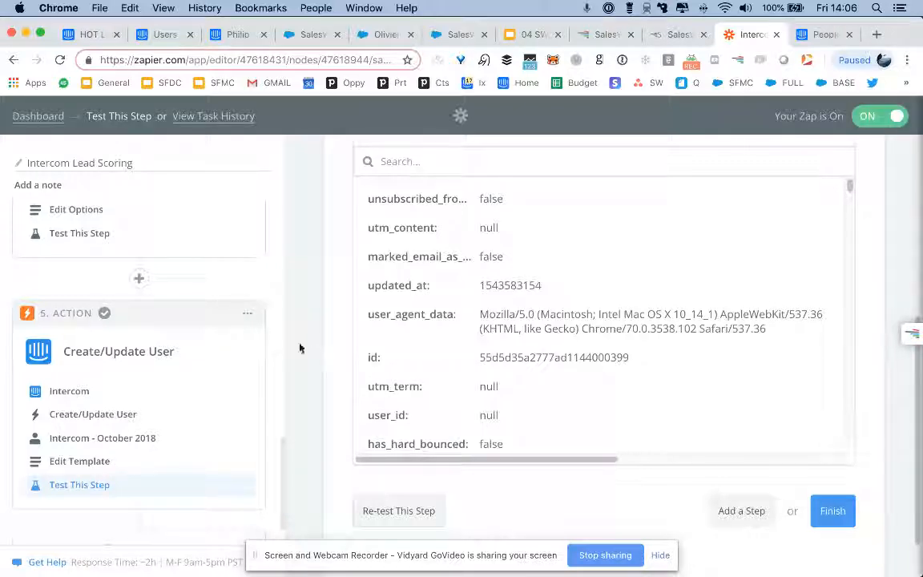
scroll(237, 307, up, 5)
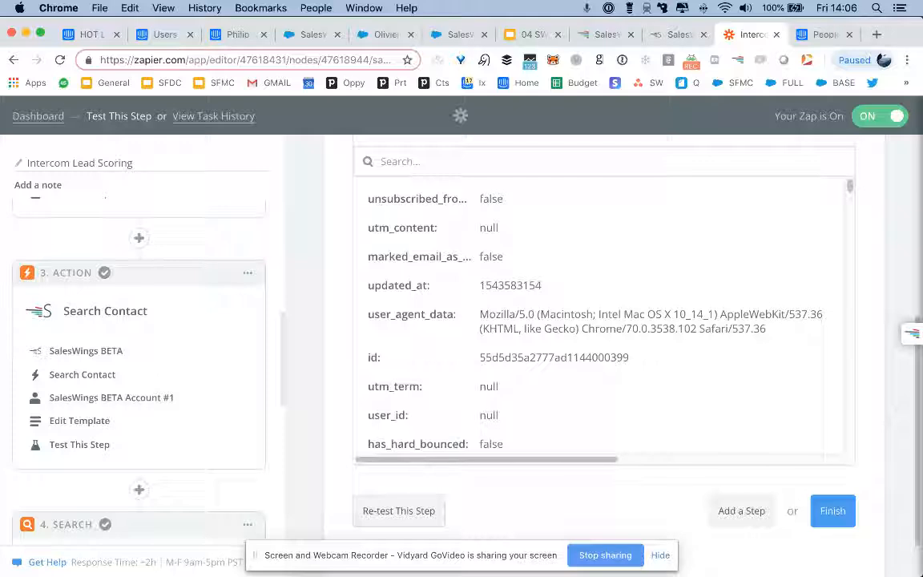
Switch to Intercom and reload the user profile that is already open there.
click(822, 37)
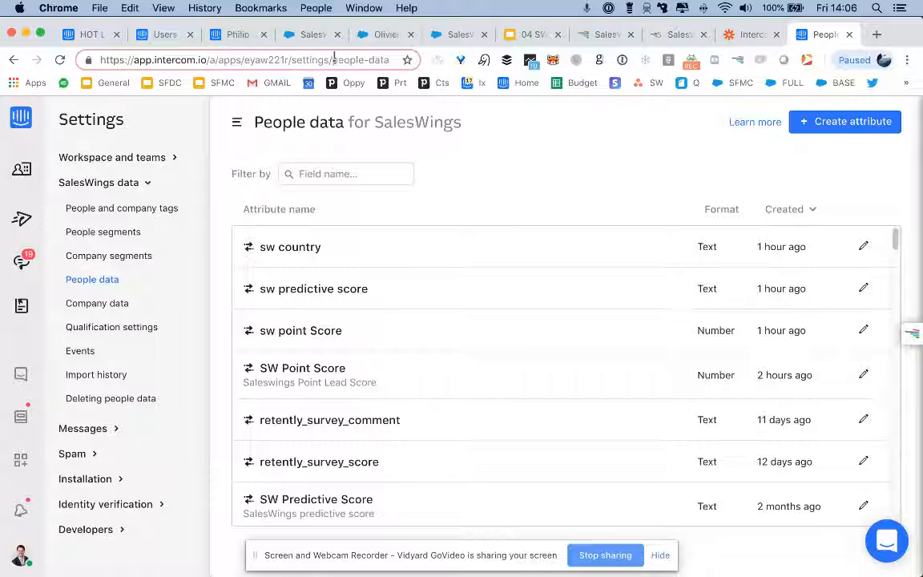
click(239, 36)
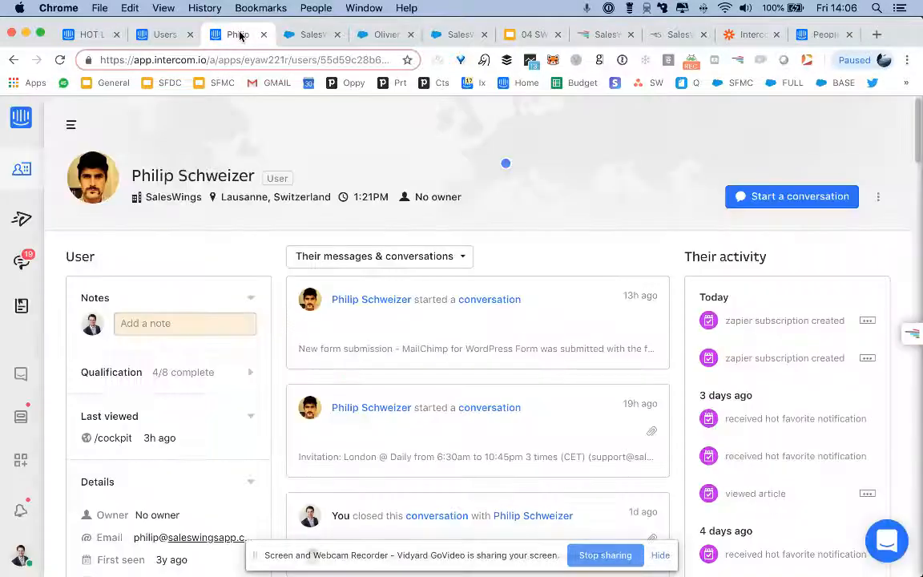
scroll(279, 343, down, 1)
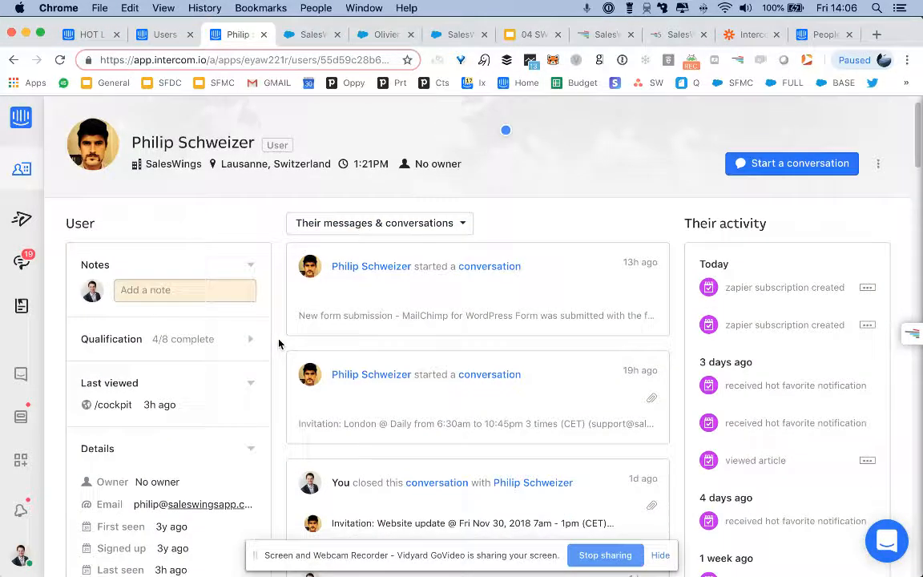
scroll(279, 343, down, 3)
click(60, 60)
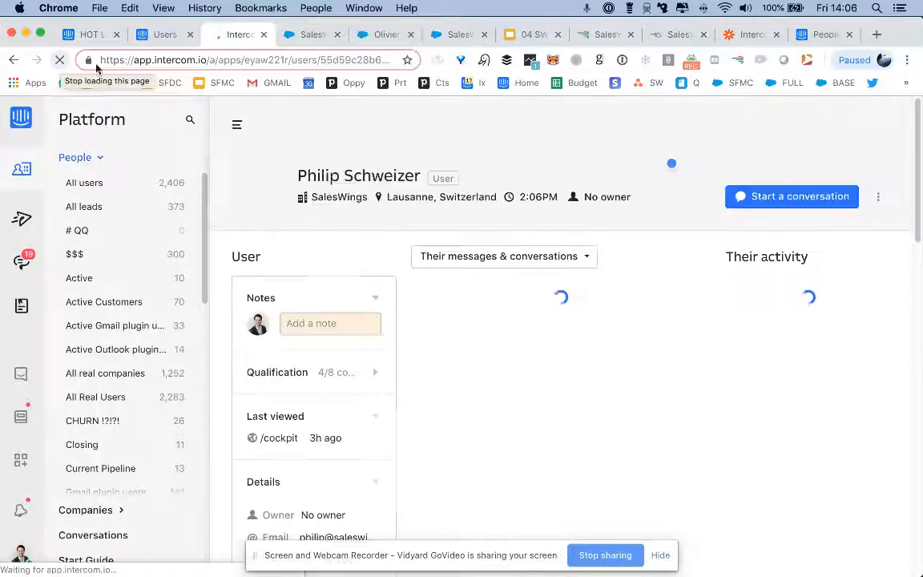
scroll(383, 330, down, 5)
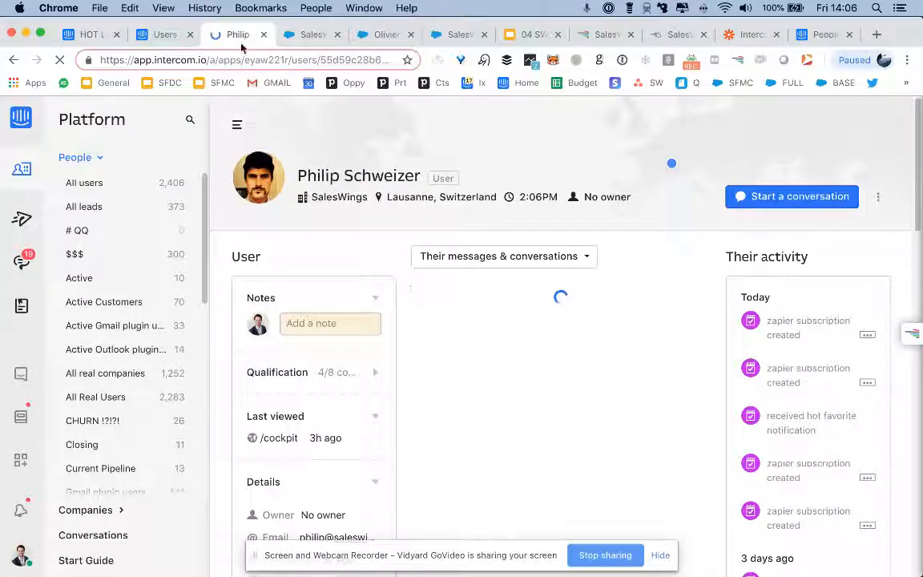
Open the matching user's profile from the "Sales ready leads" segment and check the attributes in its Details section.
click(155, 36)
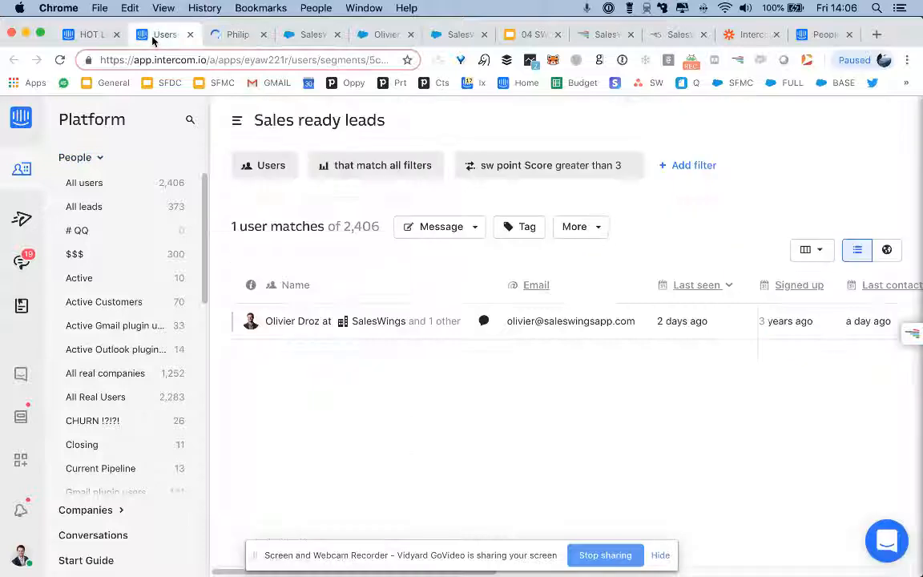
click(292, 322)
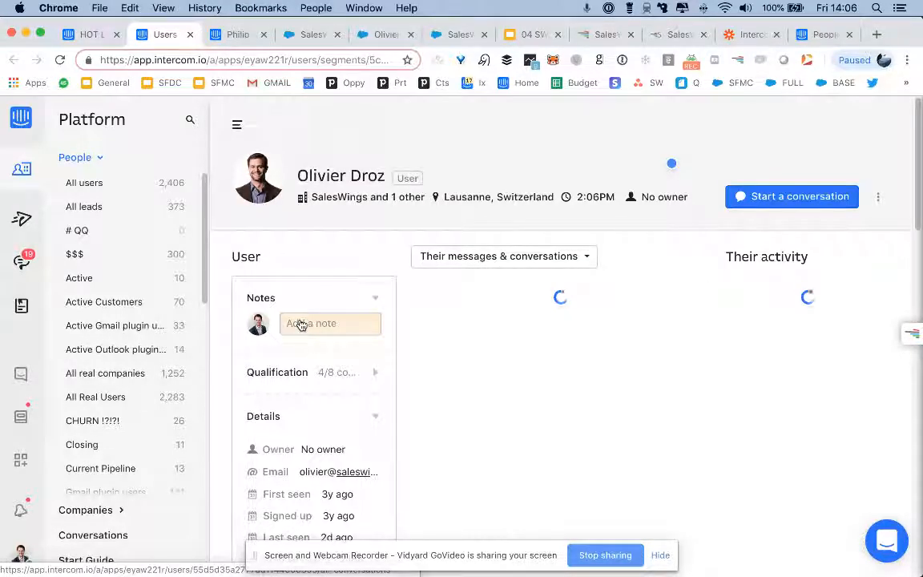
scroll(396, 399, down, 2)
scroll(397, 398, down, 5)
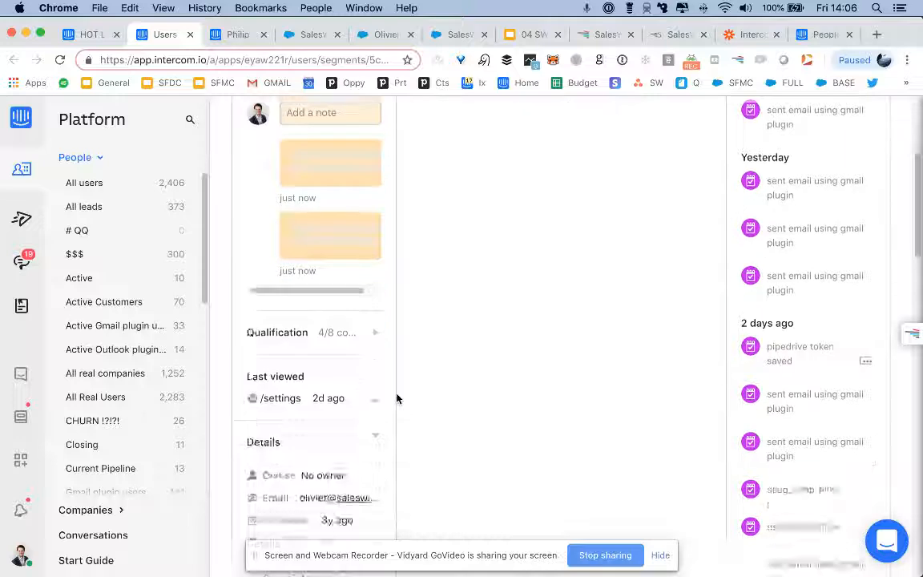
scroll(396, 398, down, 2)
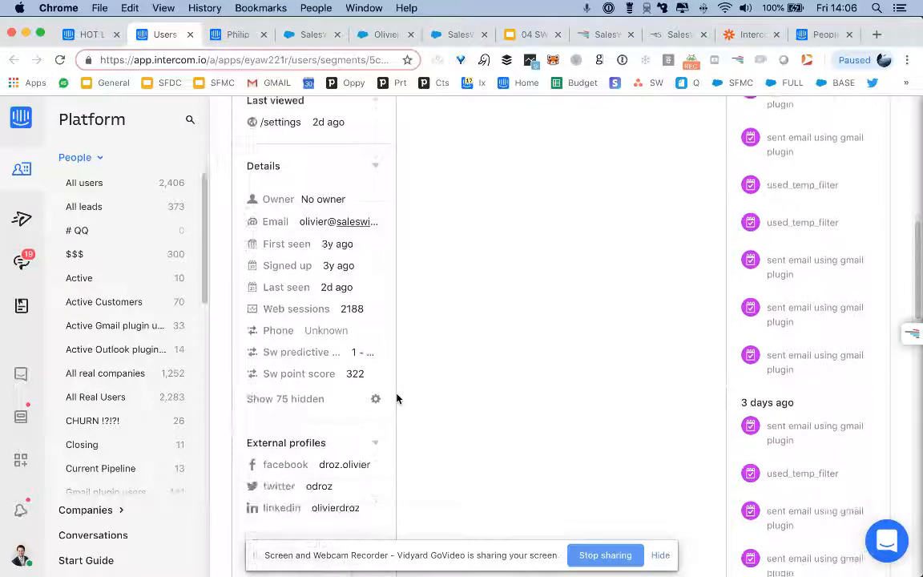
scroll(228, 129, up, 10)
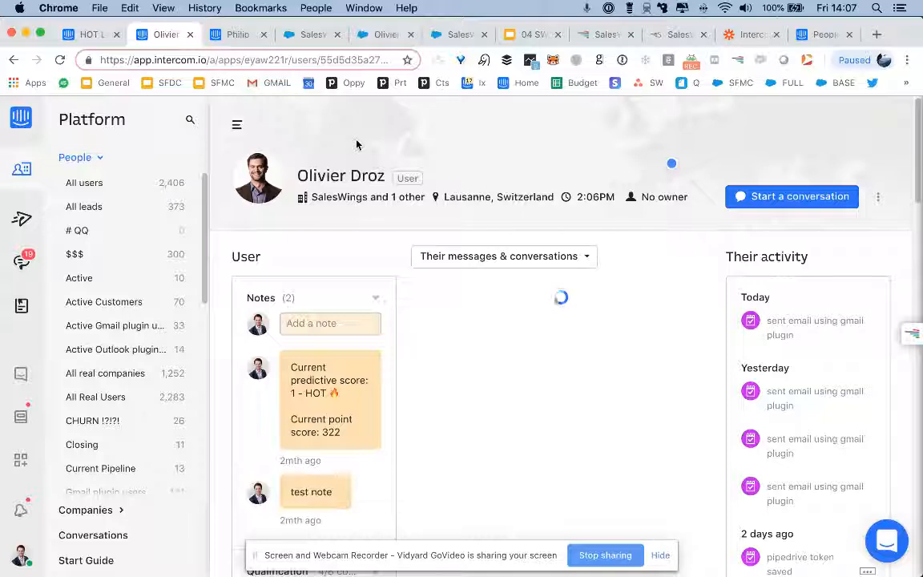
Collapse the Platform sidebar and examine the user's notes and the Sw predictive score and Sw point score attributes.
click(237, 125)
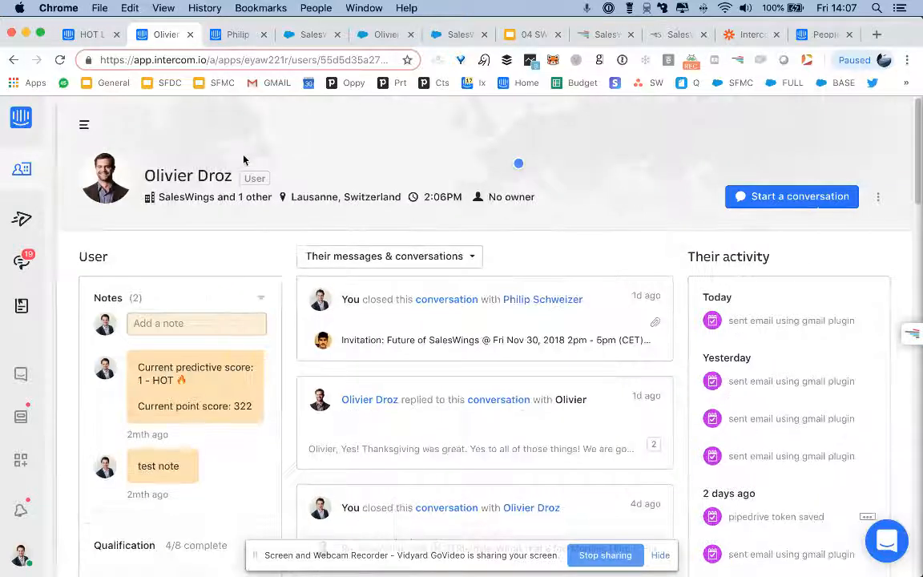
scroll(281, 361, down, 3)
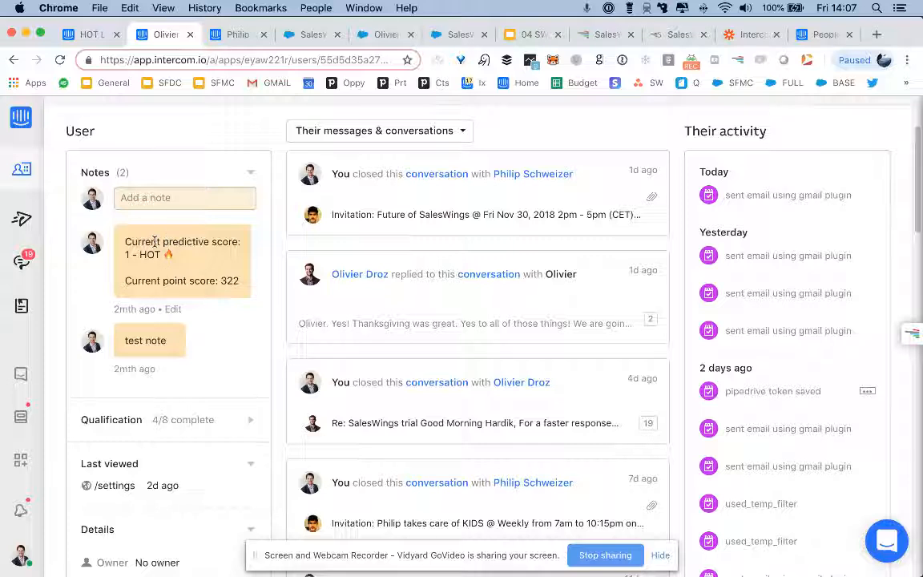
scroll(275, 355, down, 1)
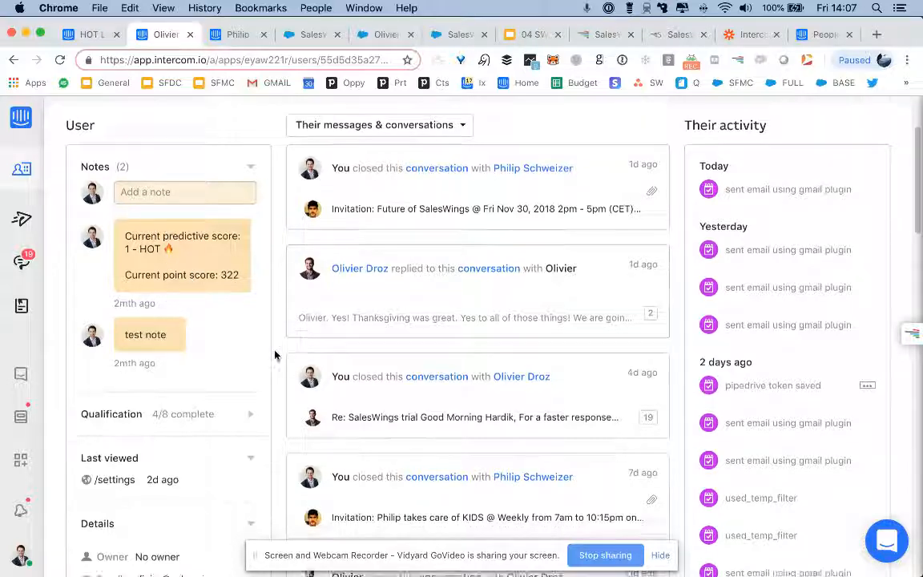
scroll(275, 355, down, 8)
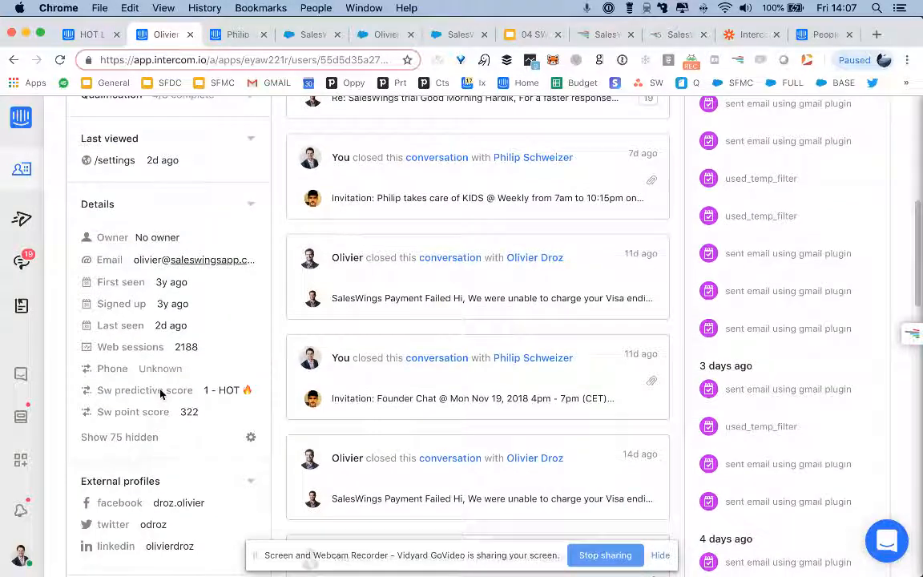
mouse_move(124, 394)
mouse_move(183, 401)
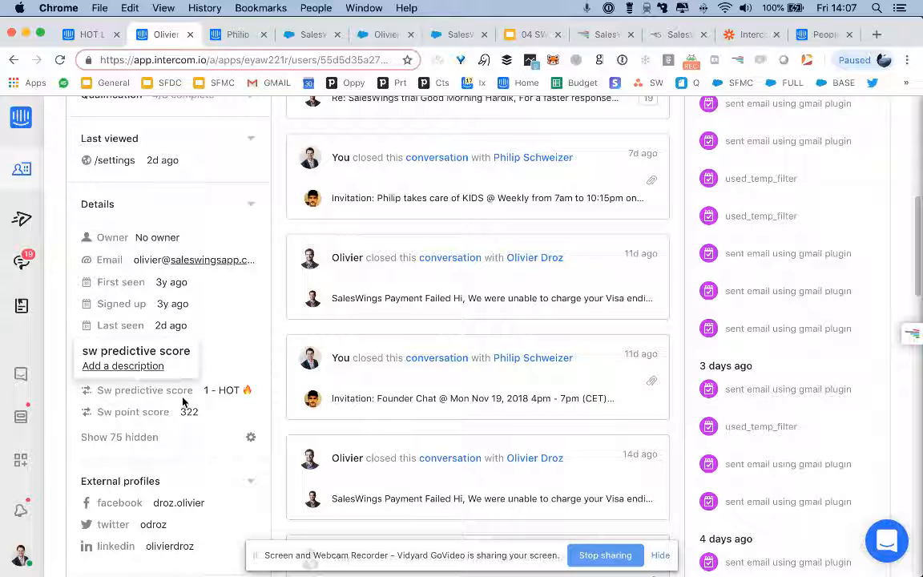